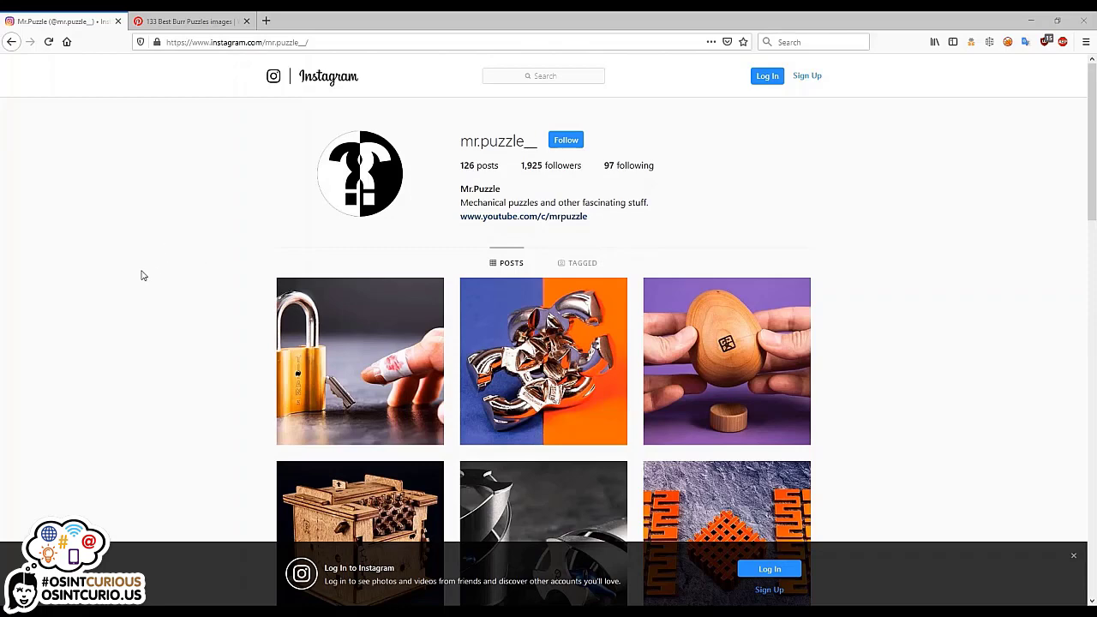
Look through the mr.puzzle__ profile's posts one by one from the first padlock photo, then close the post viewer.
click(398, 327)
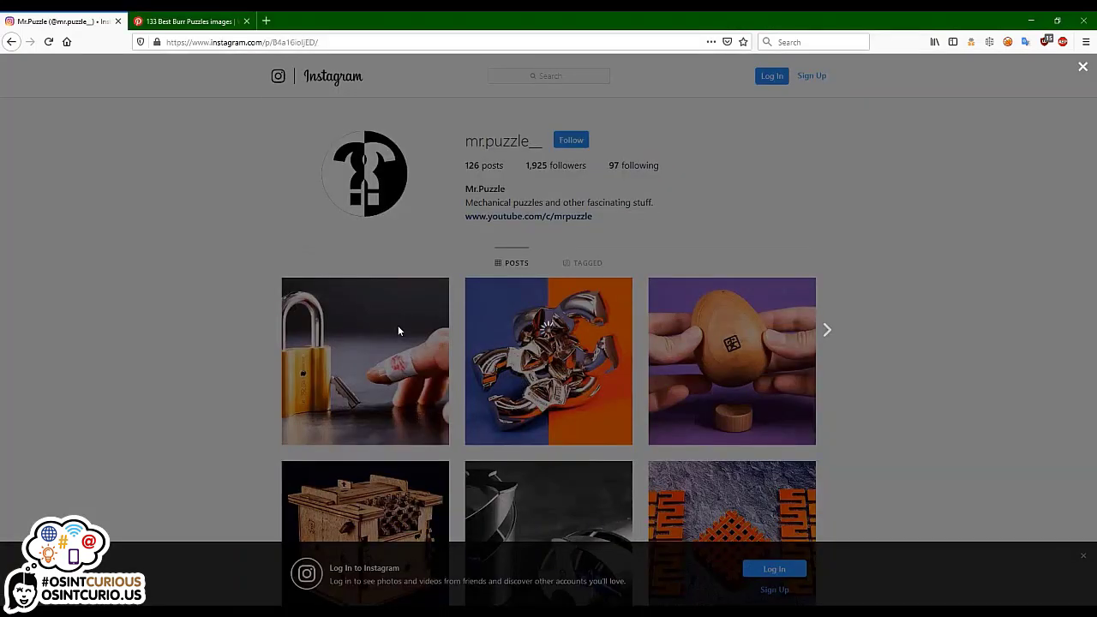
click(826, 331)
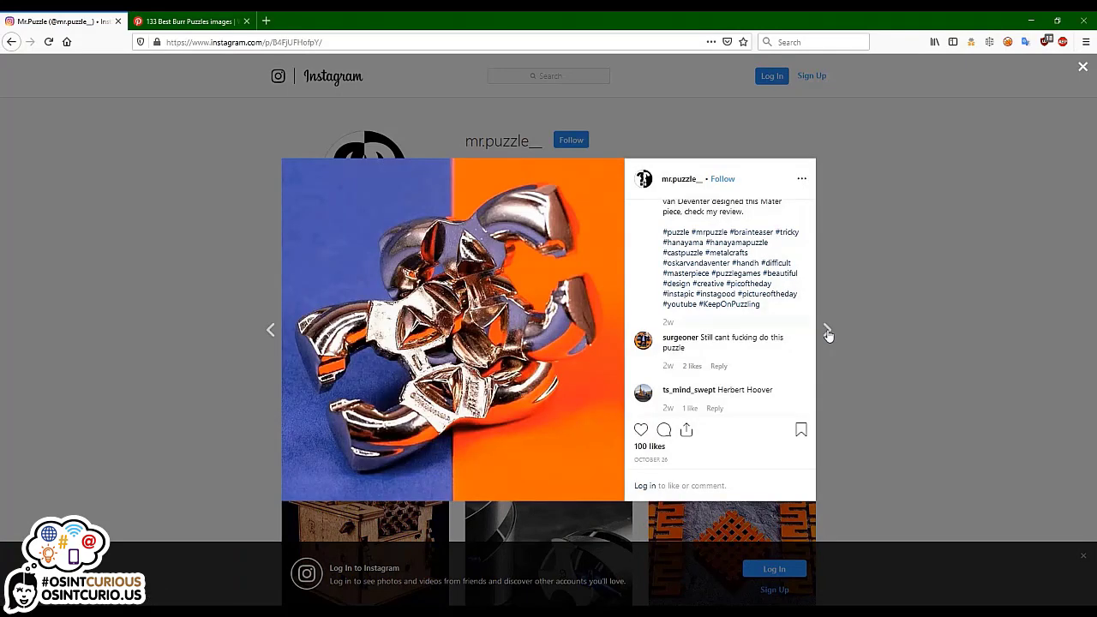
click(827, 332)
click(828, 332)
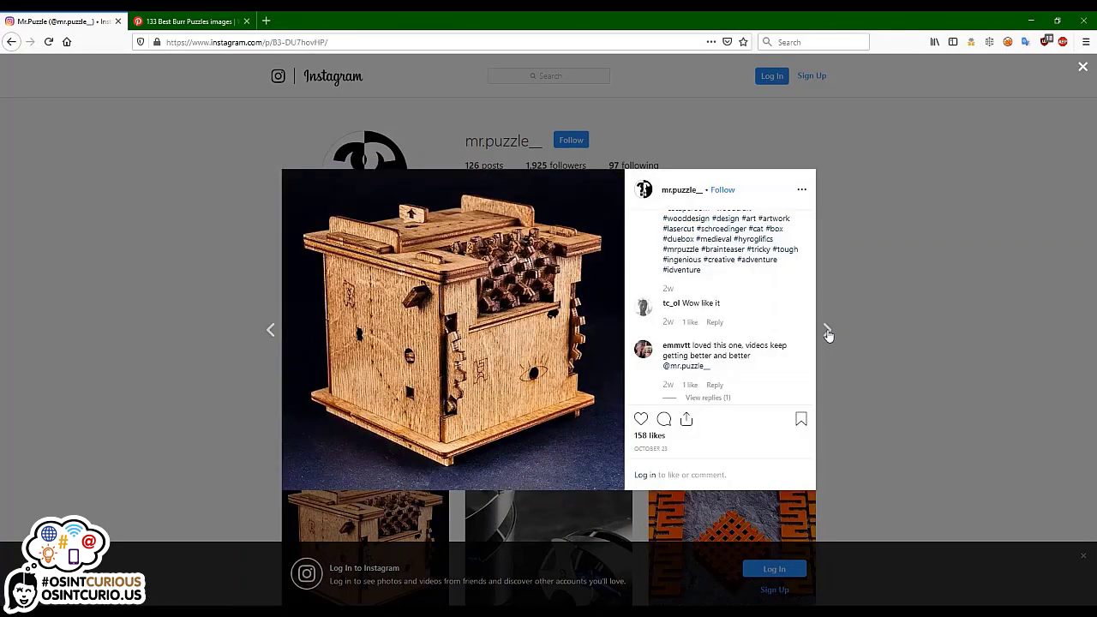
click(827, 332)
click(827, 331)
click(827, 331)
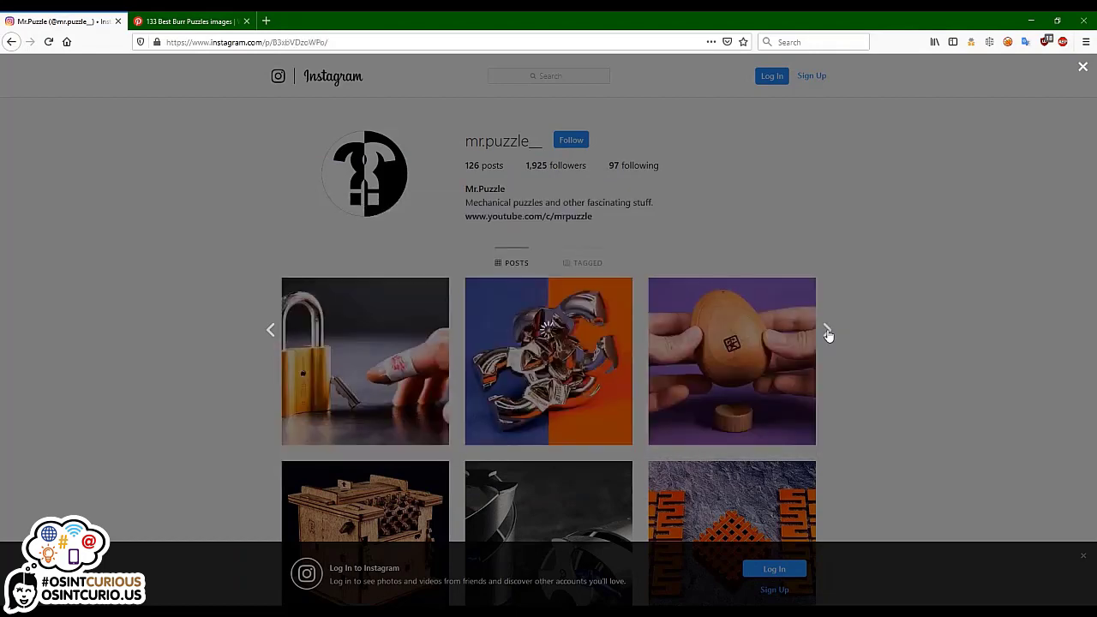
click(827, 332)
click(828, 334)
click(893, 323)
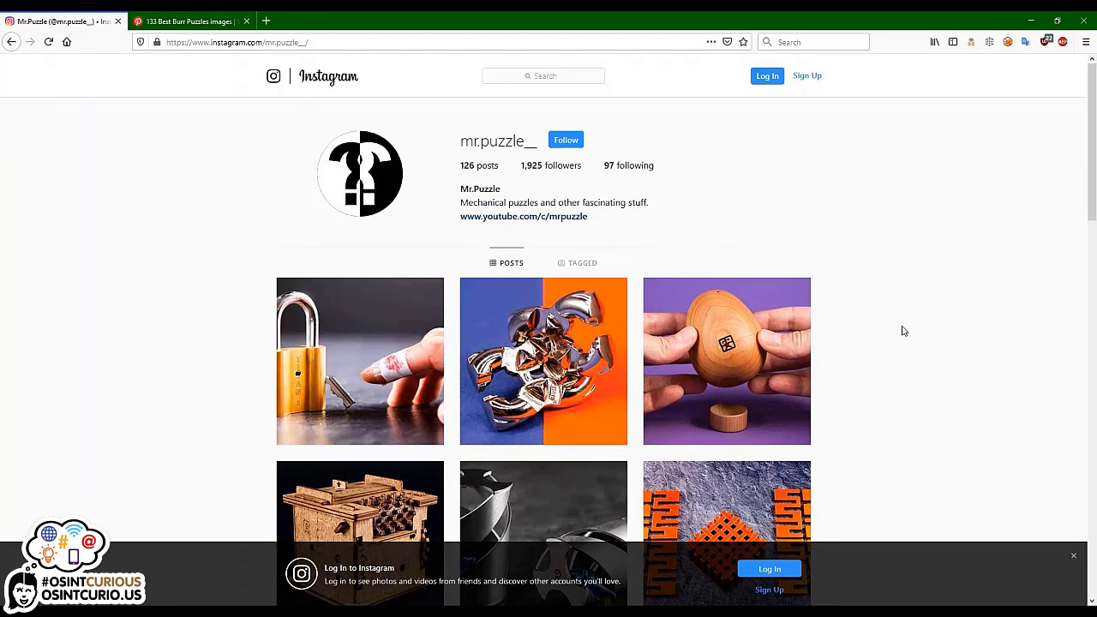
Browse down the profile's post grid far enough to trigger the login prompt and select its username field.
scroll(894, 335, down, 10)
scroll(894, 342, down, 15)
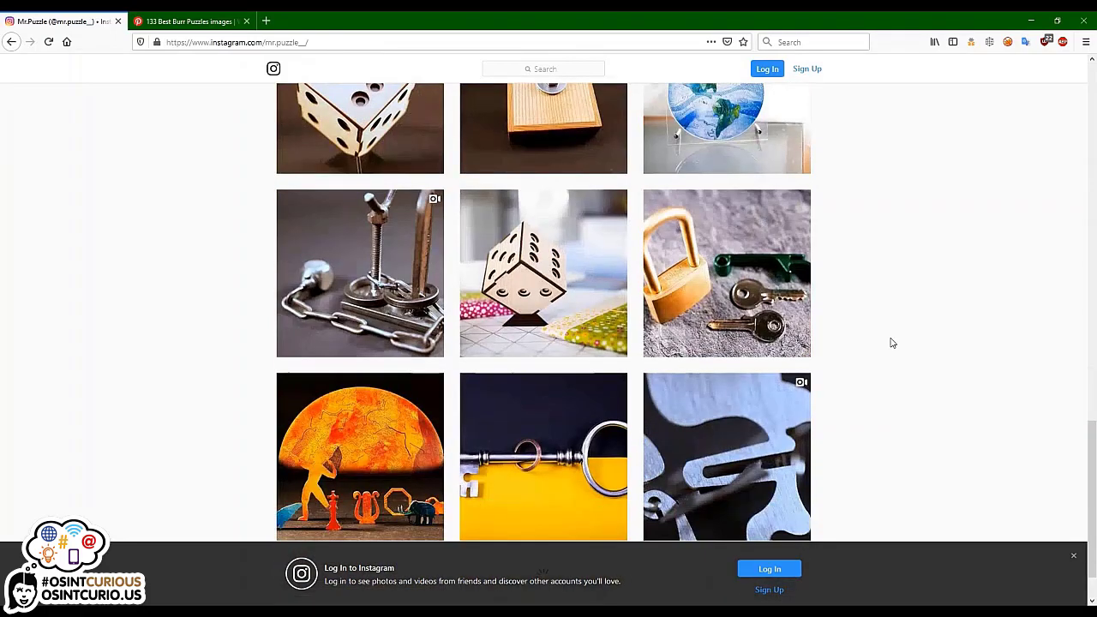
scroll(892, 345, down, 5)
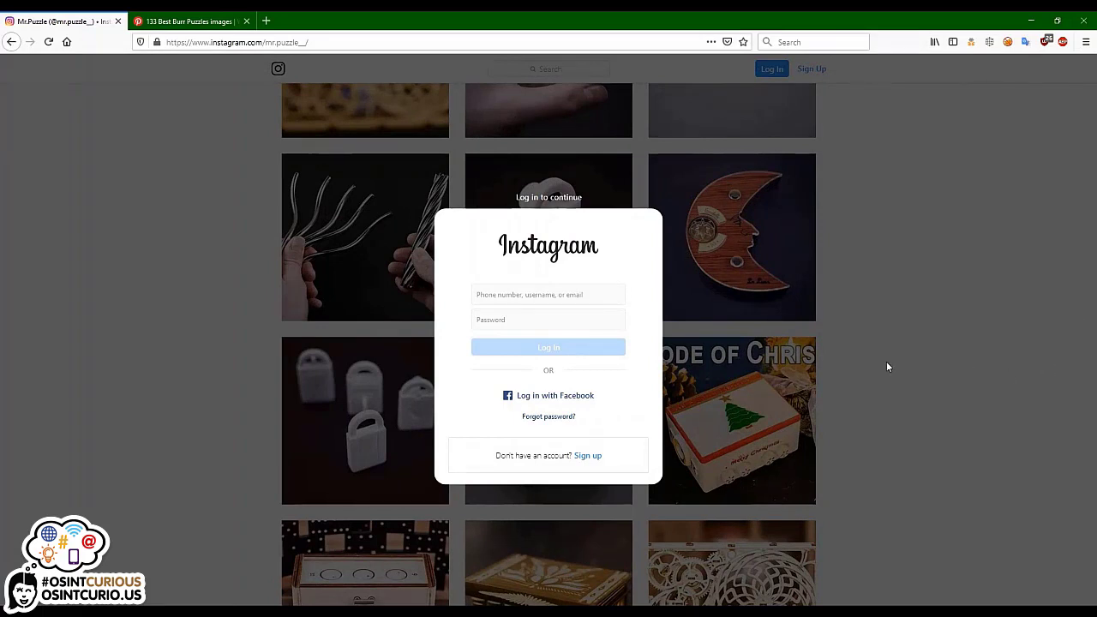
click(575, 295)
Open the browser's page Inspector beside the Instagram profile, toggling the developer tools closed and open again.
click(1086, 42)
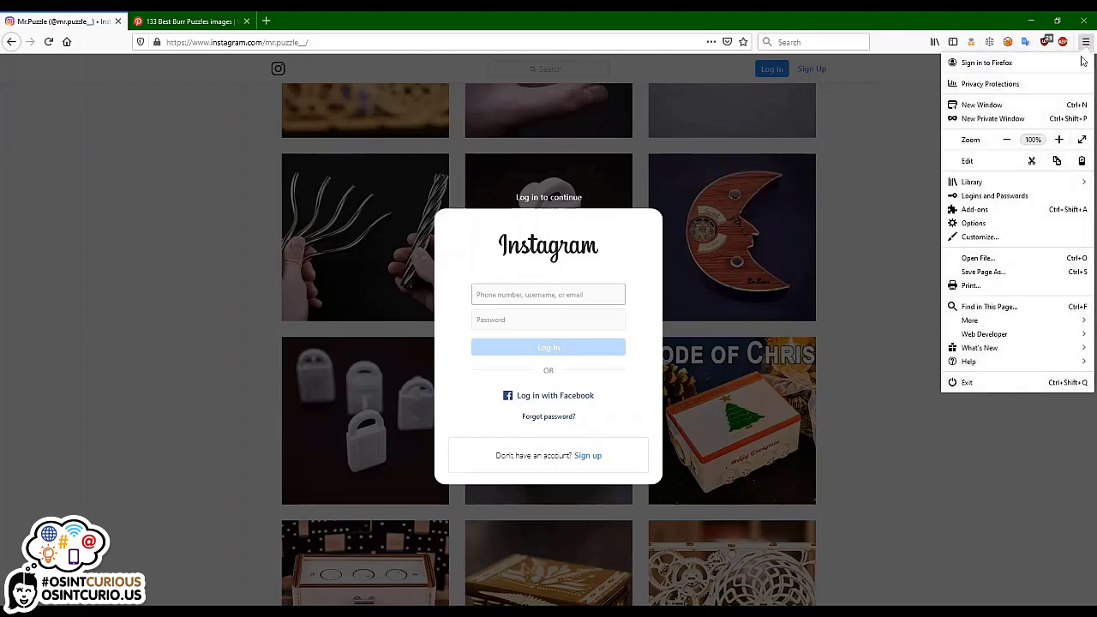
click(1003, 335)
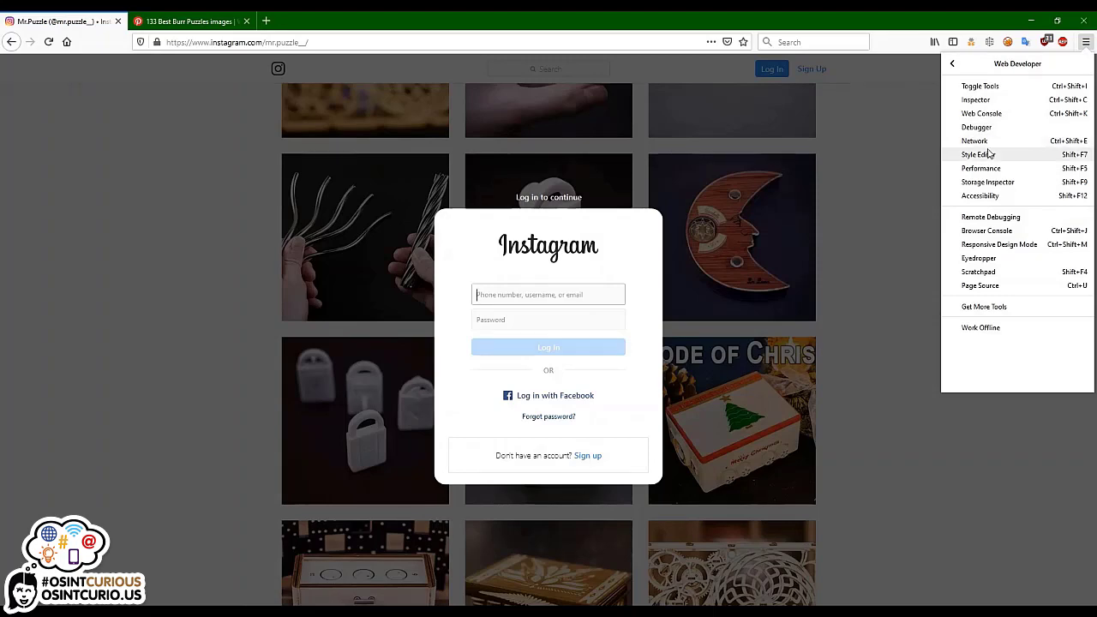
click(973, 101)
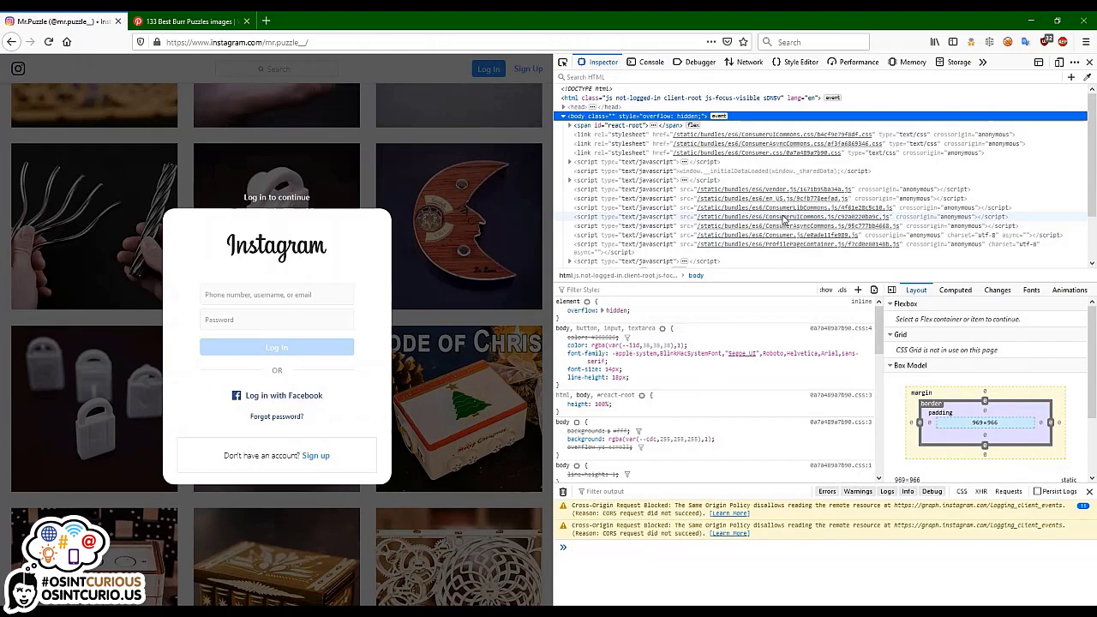
key(F12)
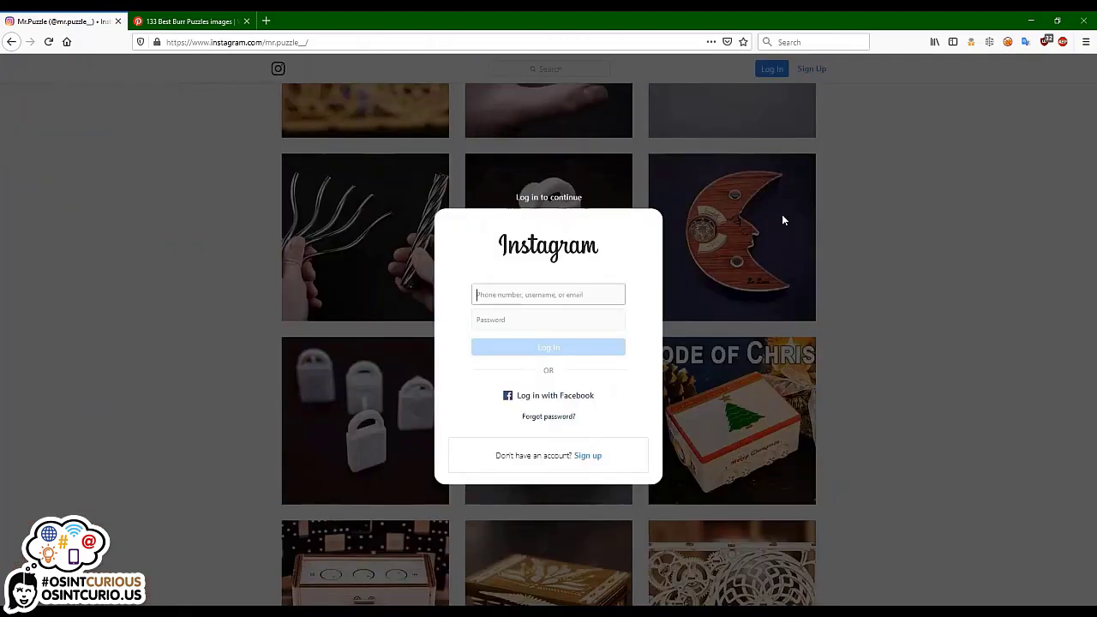
key(F12)
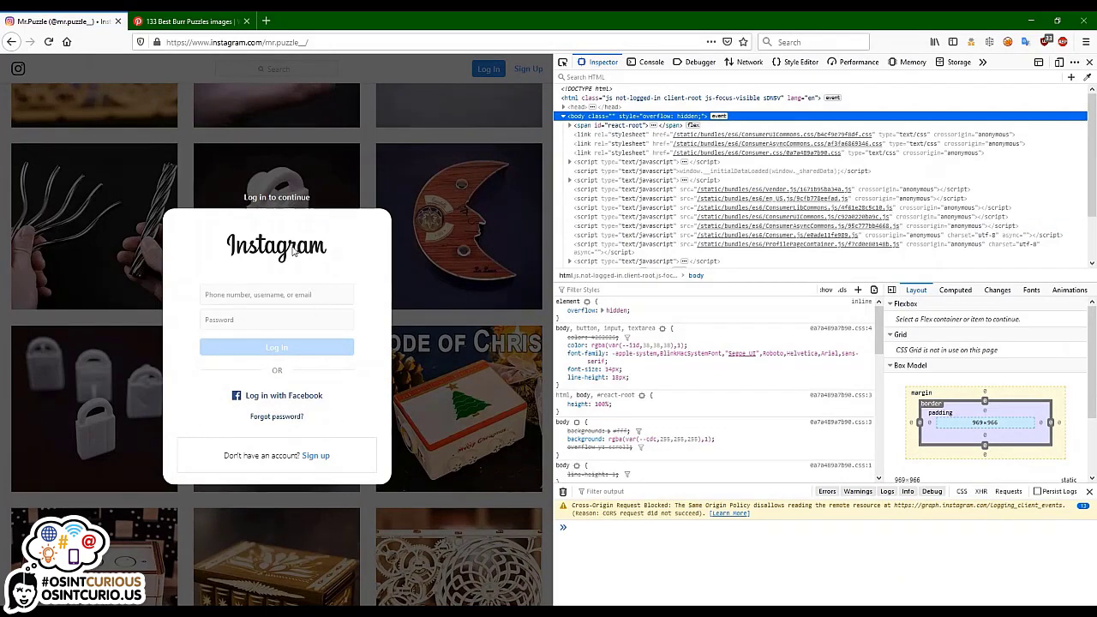
Use the element picker to select the white login box on the page and locate its div in the HTML tree.
click(613, 189)
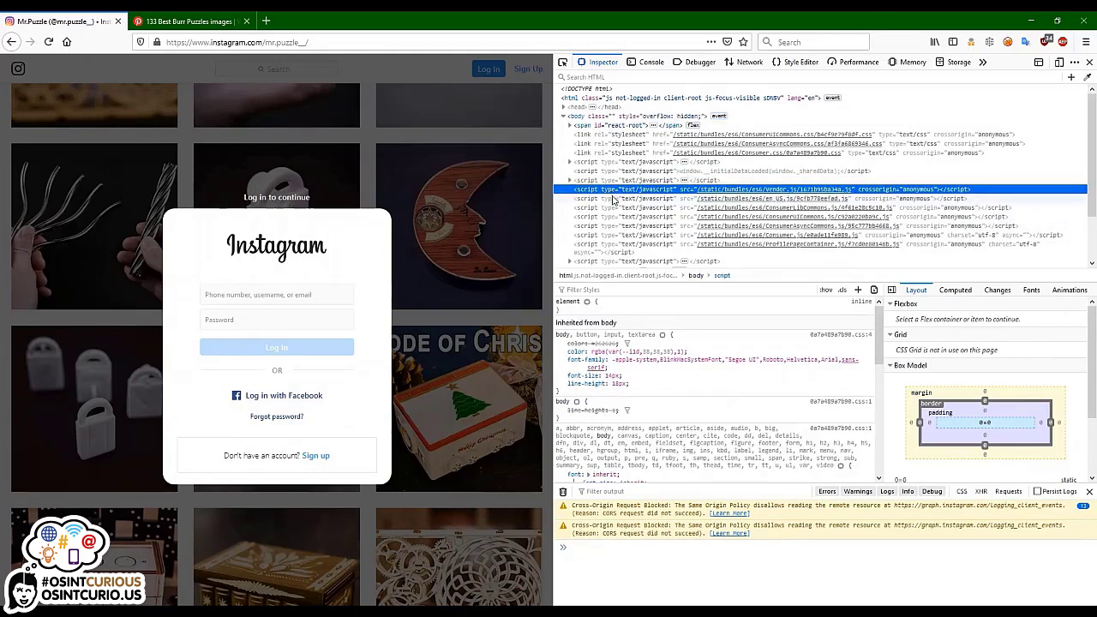
click(613, 198)
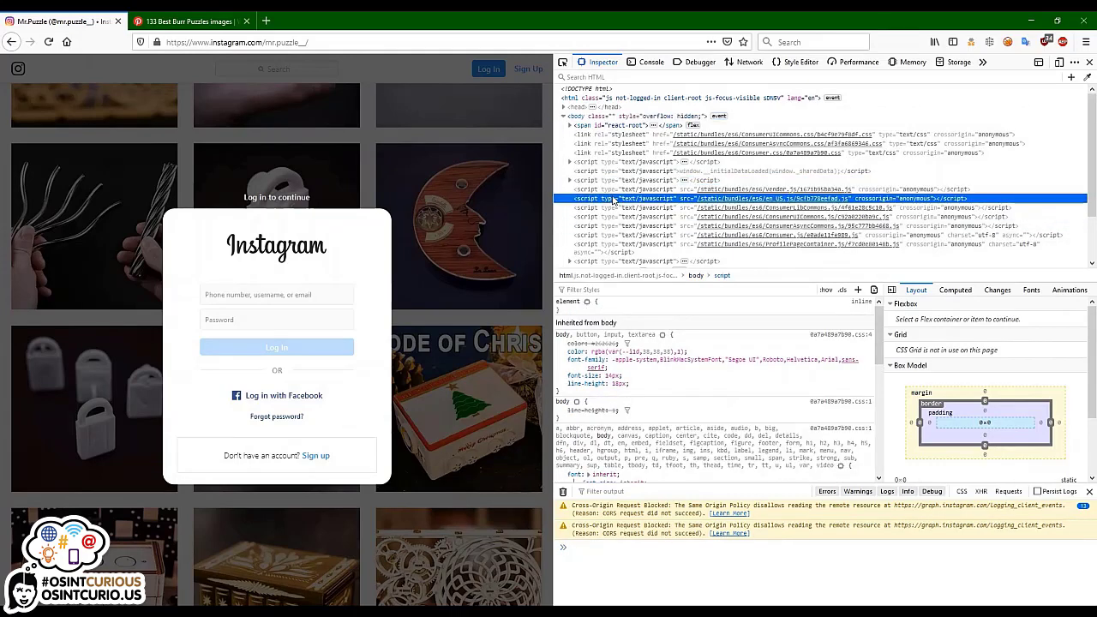
click(562, 350)
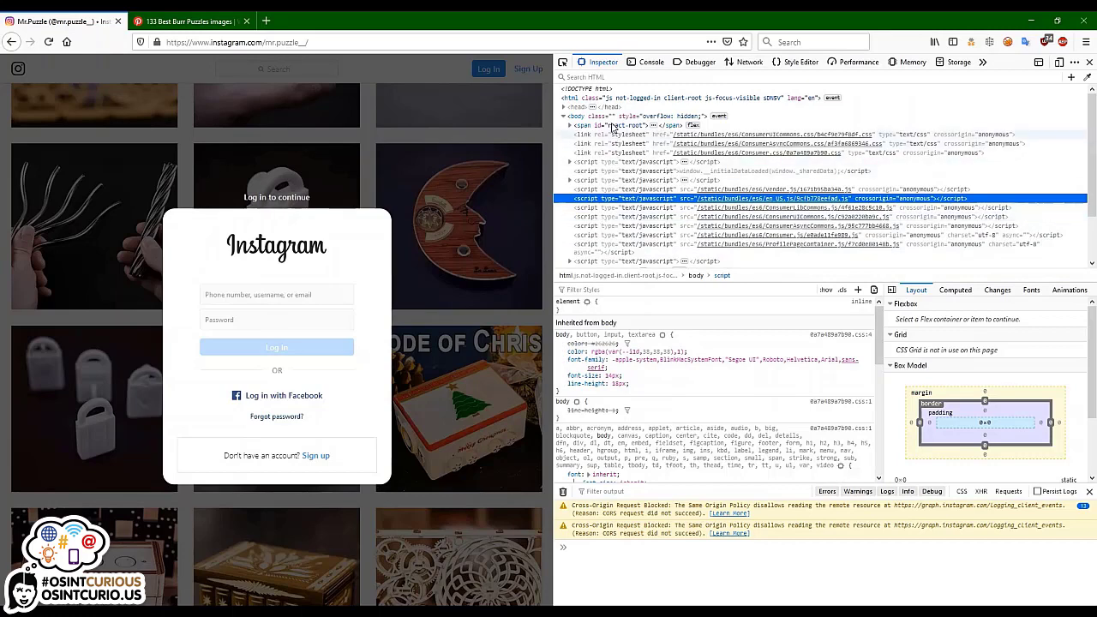
click(564, 65)
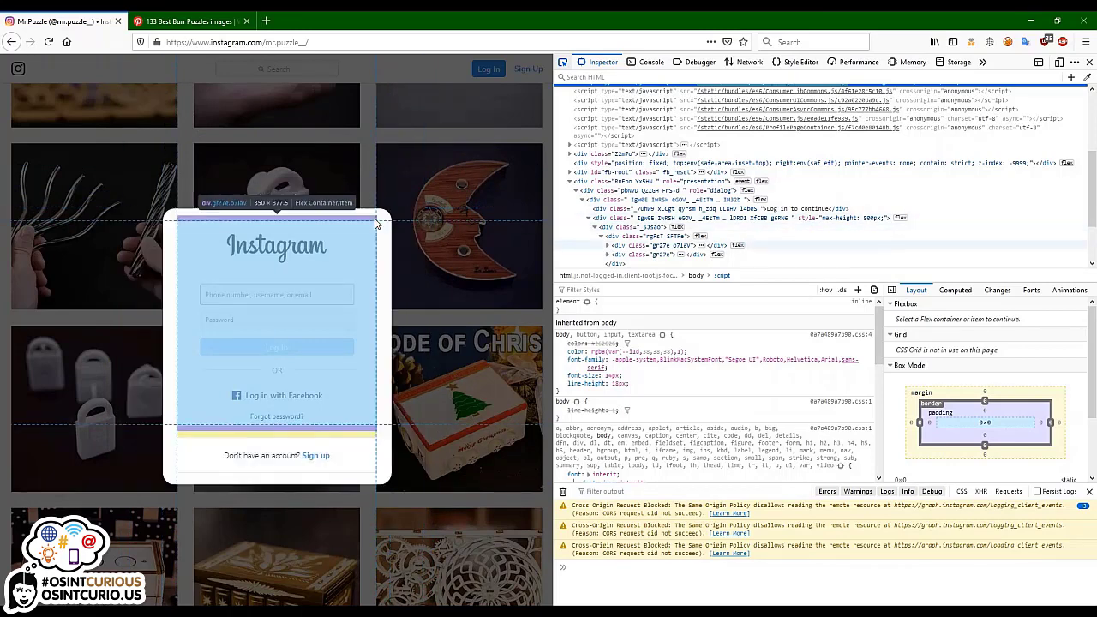
click(381, 221)
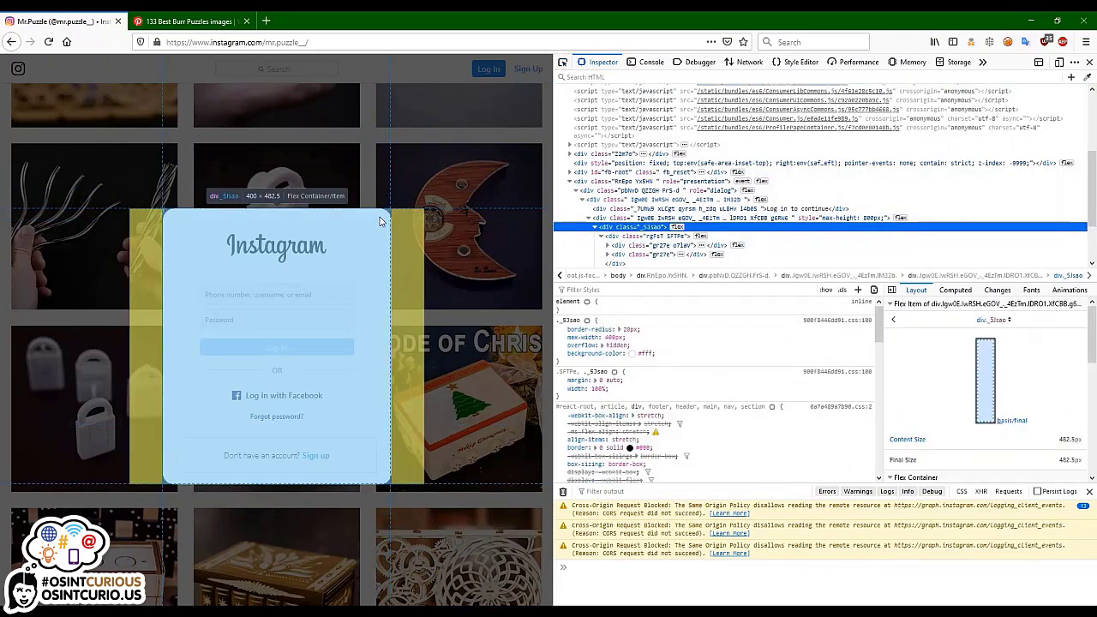
Step up through the login box's parent nodes to the outermost overlay div with class "RnEpo Yx5HN" and role "presentation".
click(701, 219)
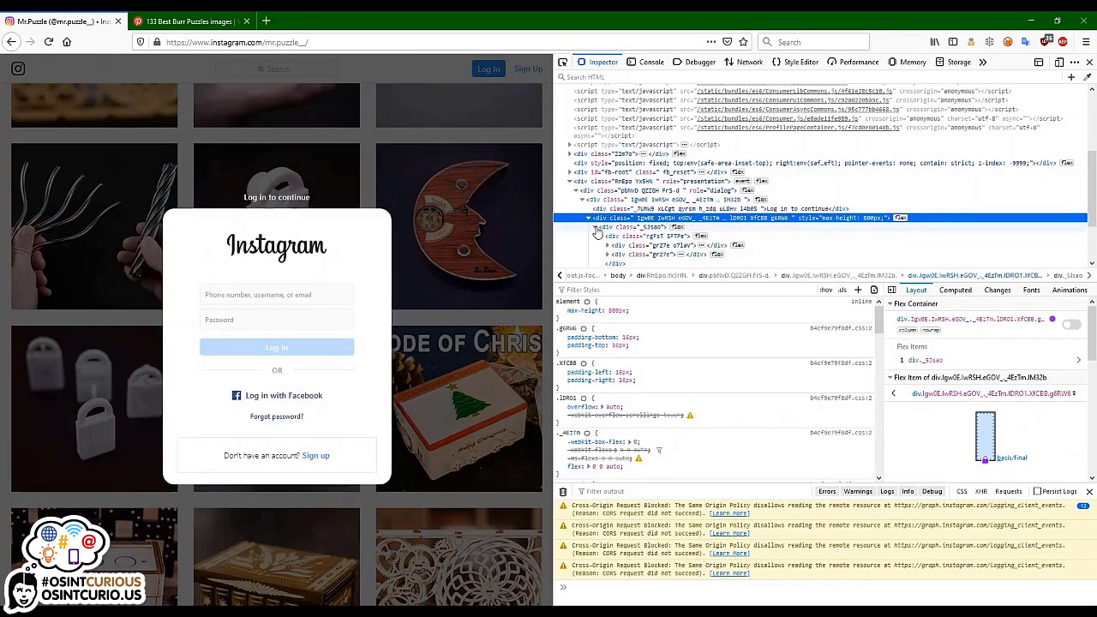
click(595, 229)
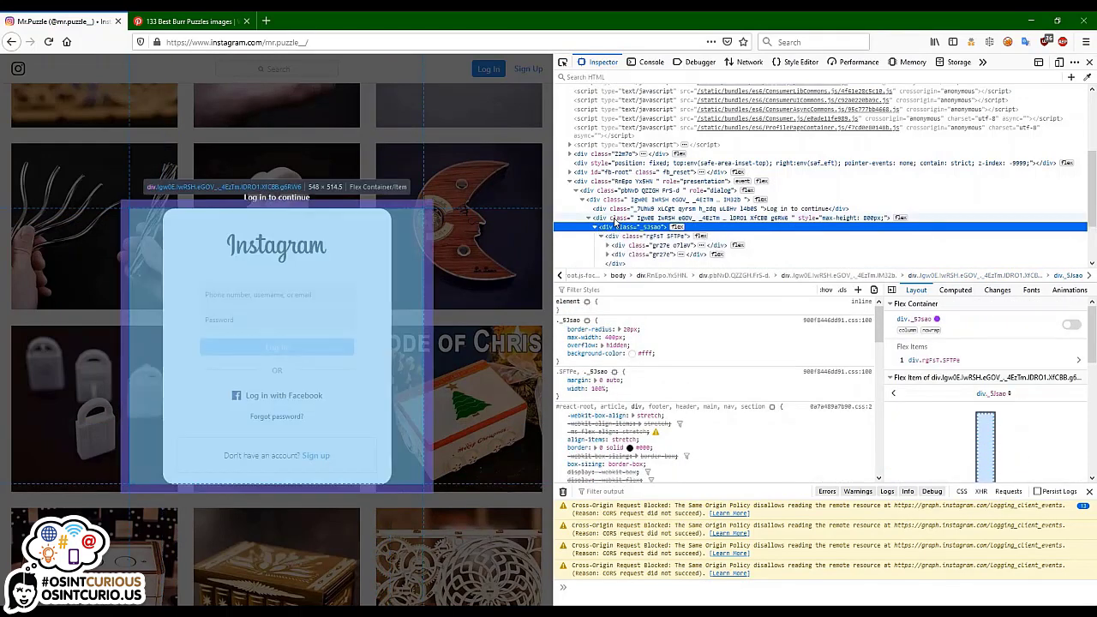
click(615, 220)
click(616, 201)
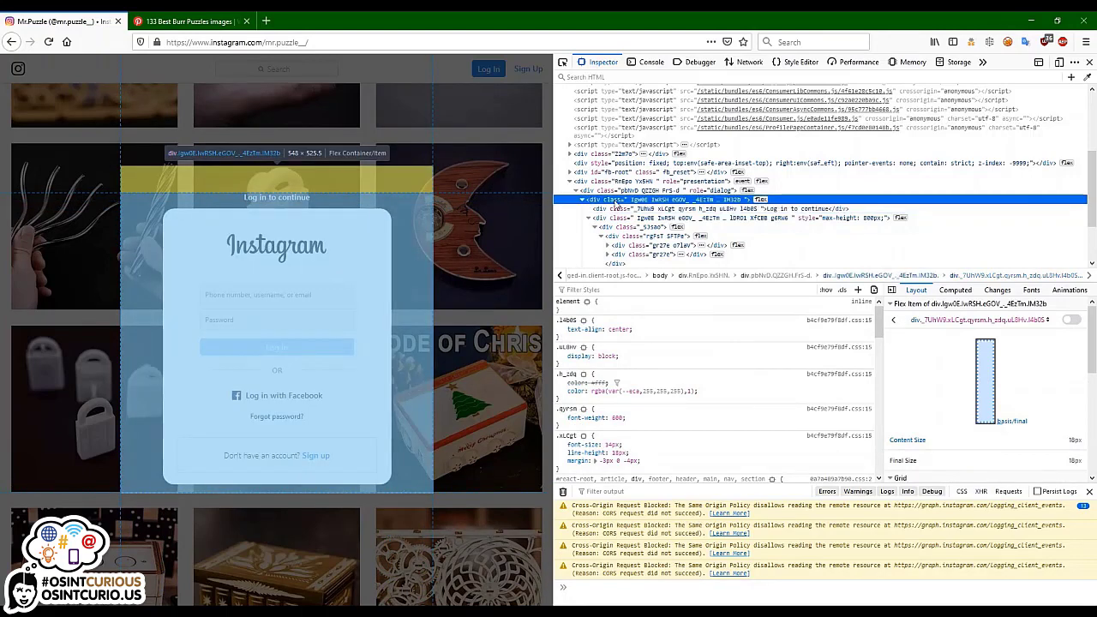
click(613, 191)
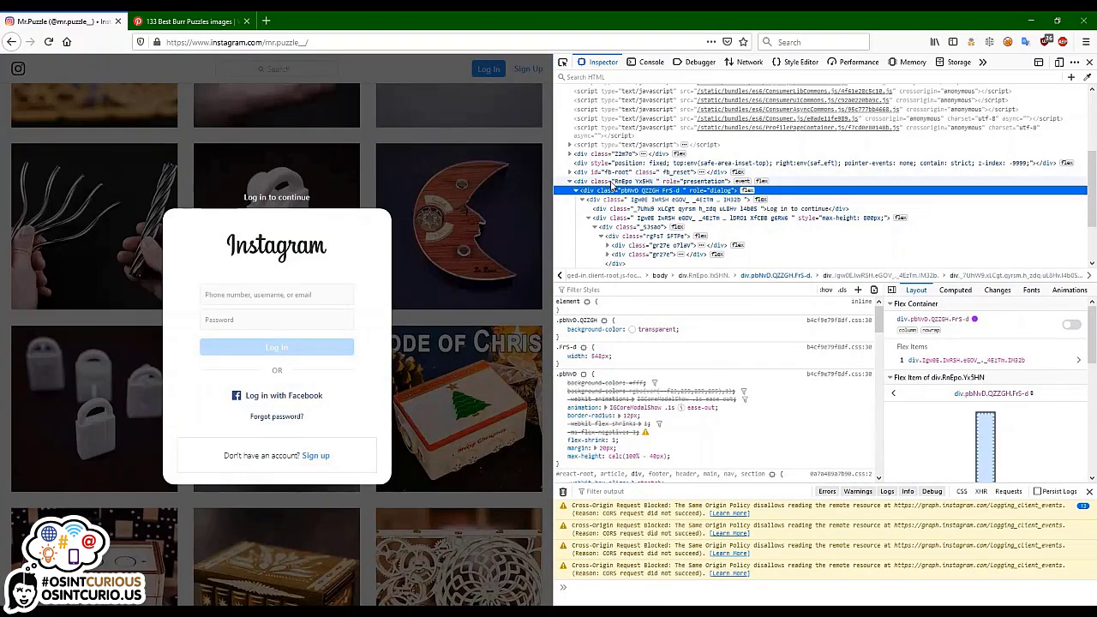
click(611, 183)
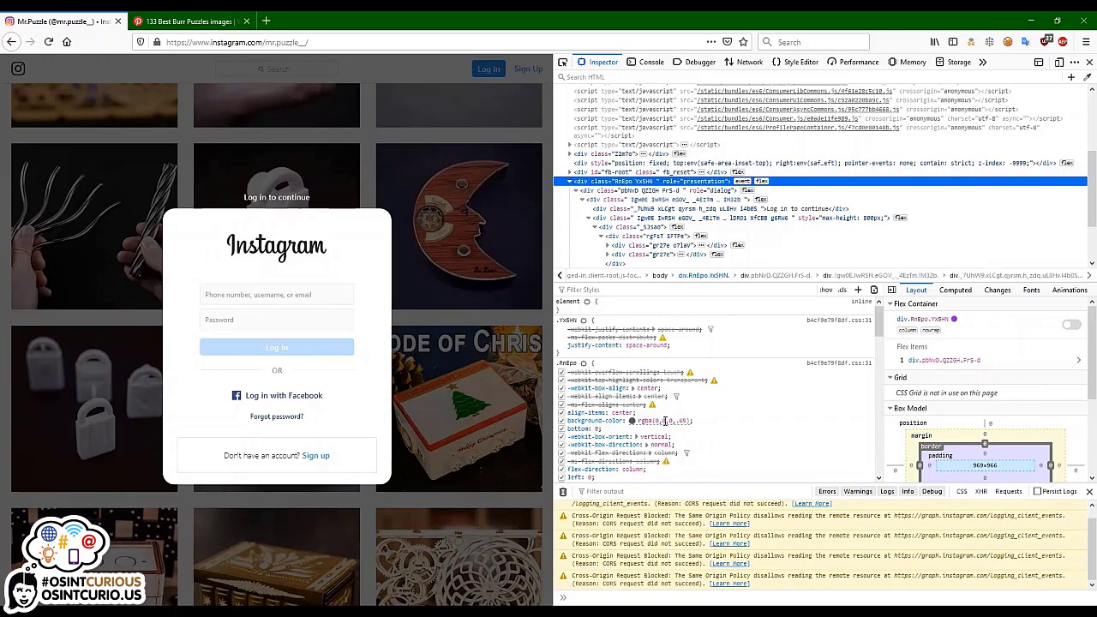
click(671, 421)
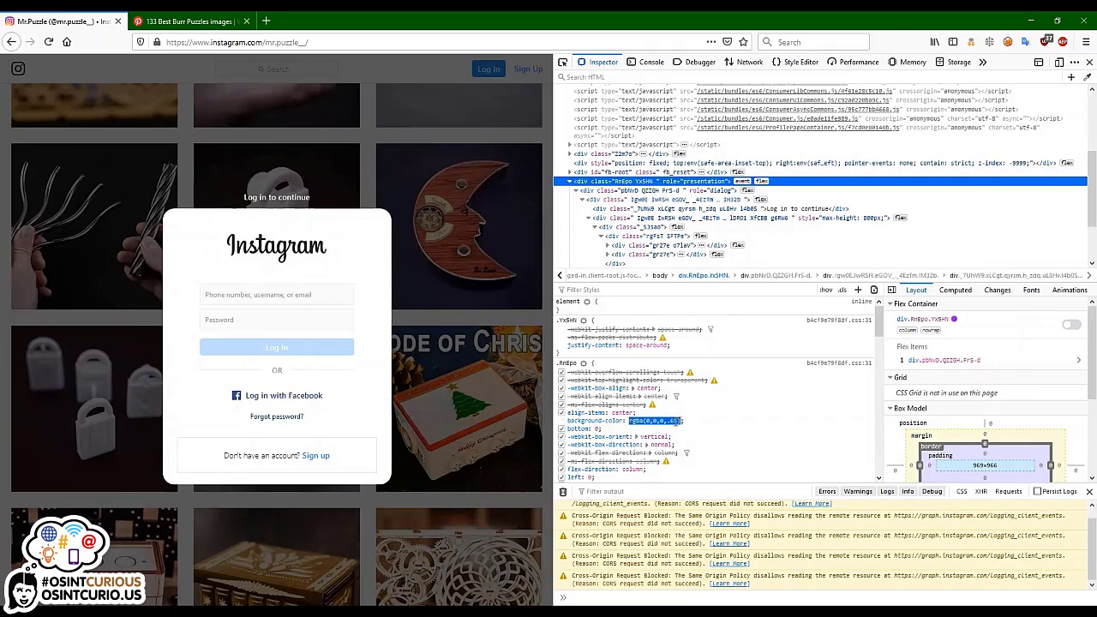
click(684, 423)
double_click(670, 421)
click(674, 421)
key(Return)
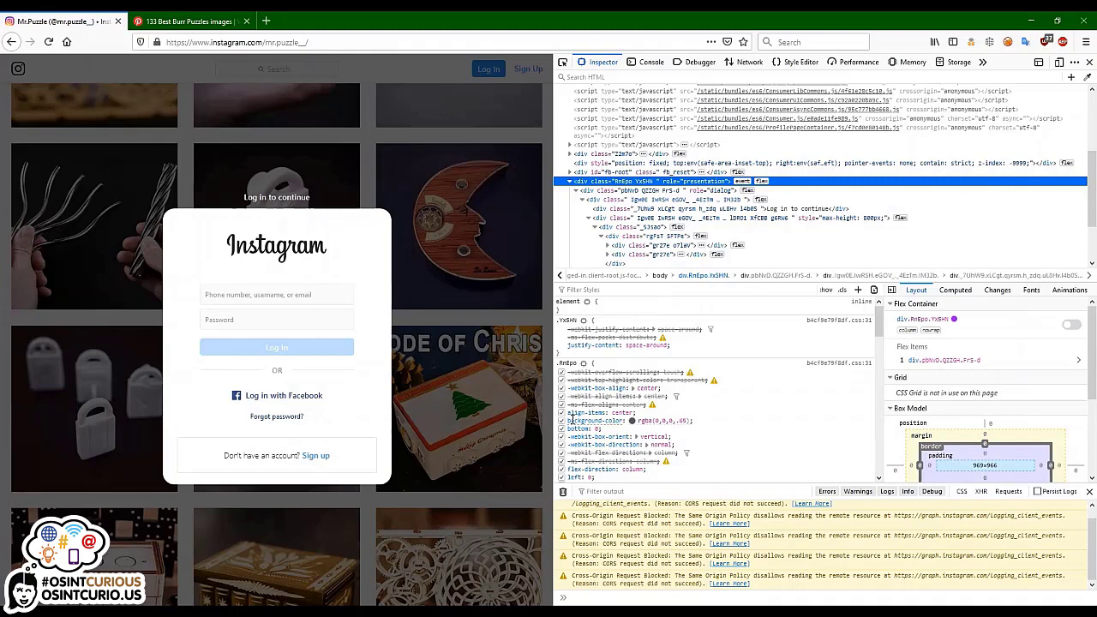
Switch the overlay's background-color rule off and on repeatedly to compare the page with and without dimming.
click(562, 422)
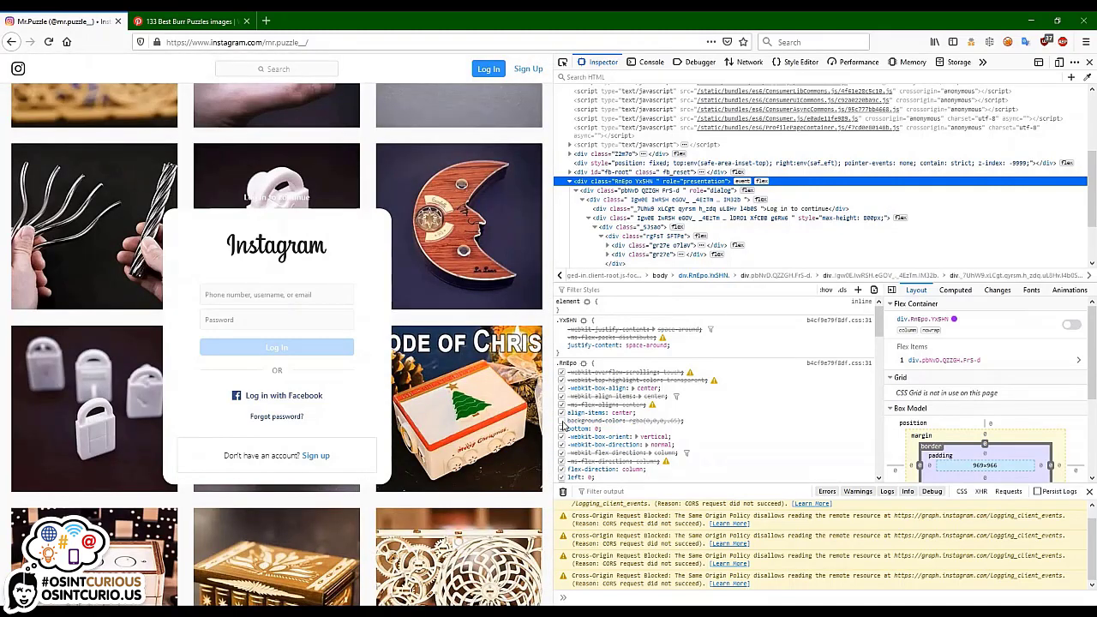
click(563, 422)
click(563, 422)
click(562, 422)
click(563, 422)
click(563, 422)
click(562, 422)
click(562, 421)
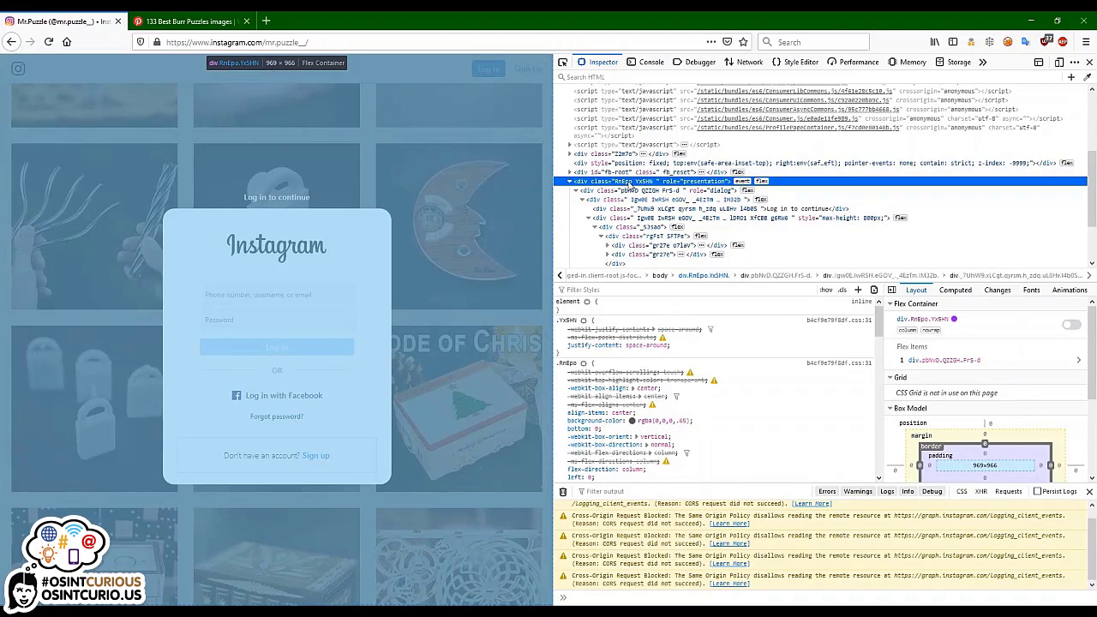
Delete the overlay's "RnEpo Yx5HN" div node from the HTML and close the developer tools.
right_click(631, 184)
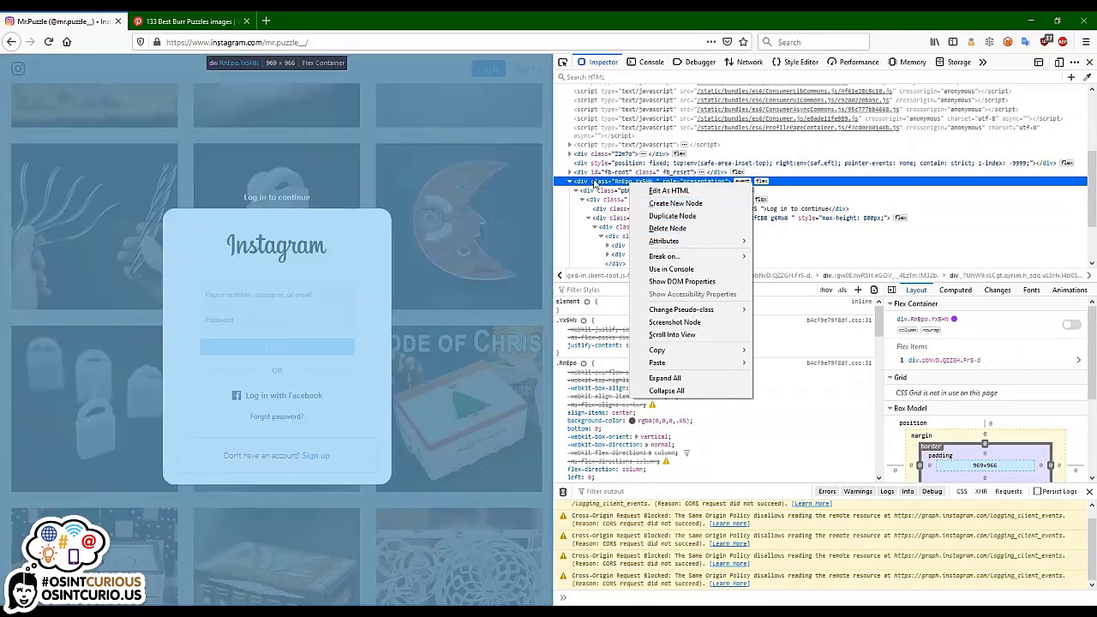
click(590, 184)
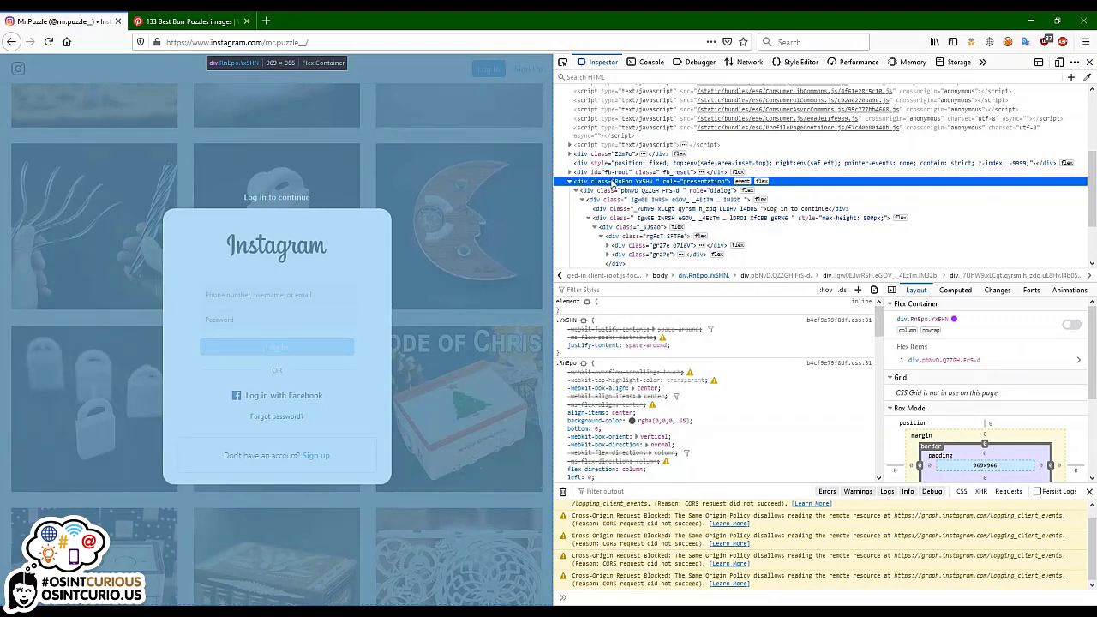
right_click(613, 183)
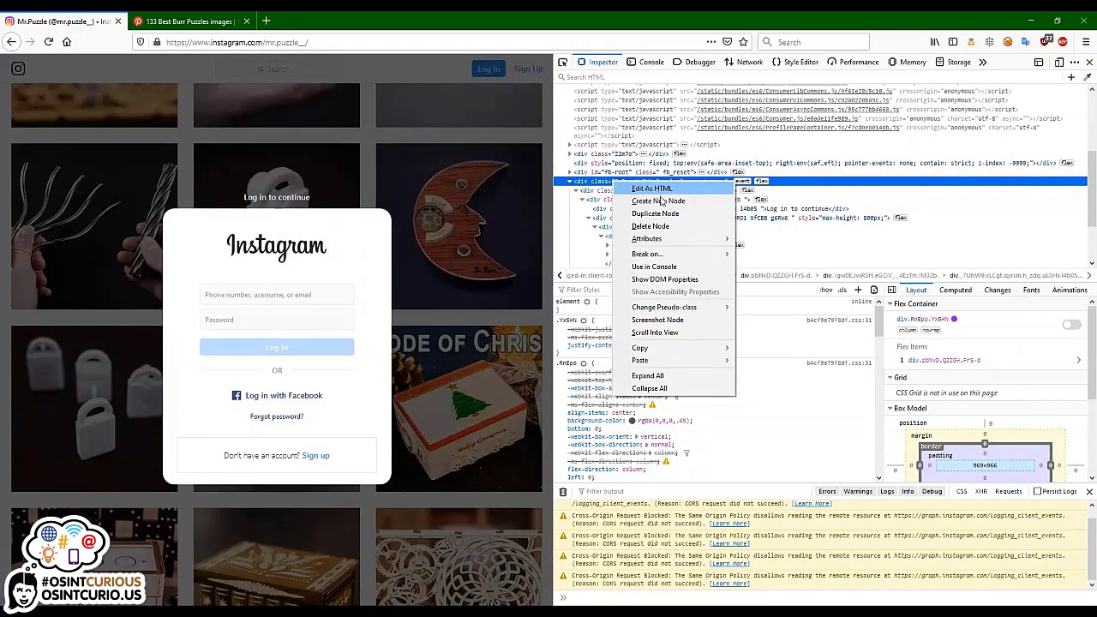
click(652, 227)
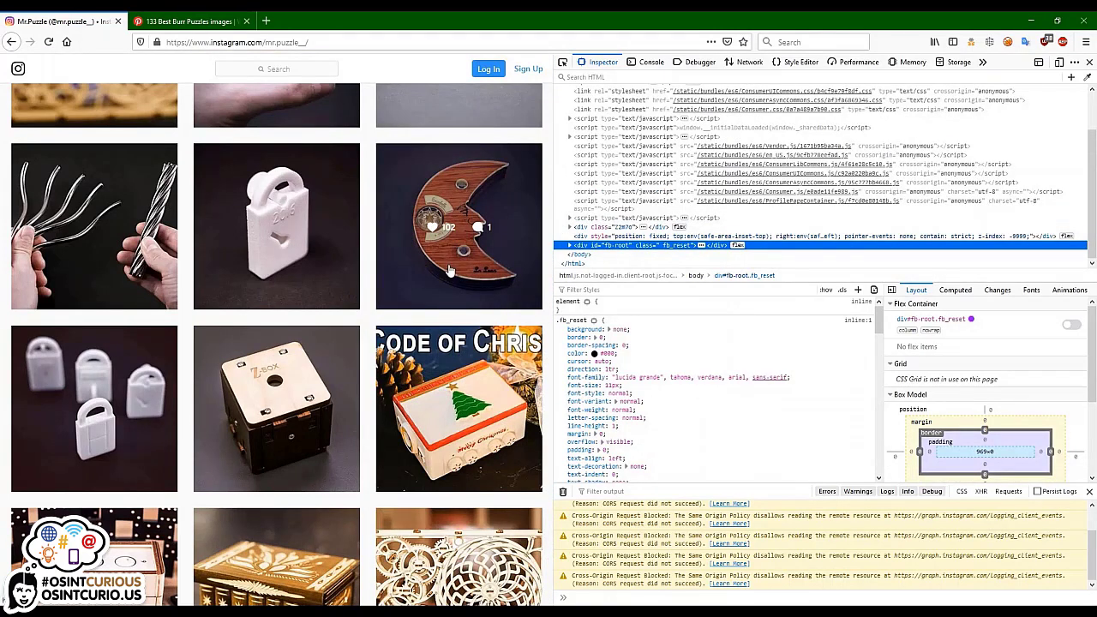
key(F12)
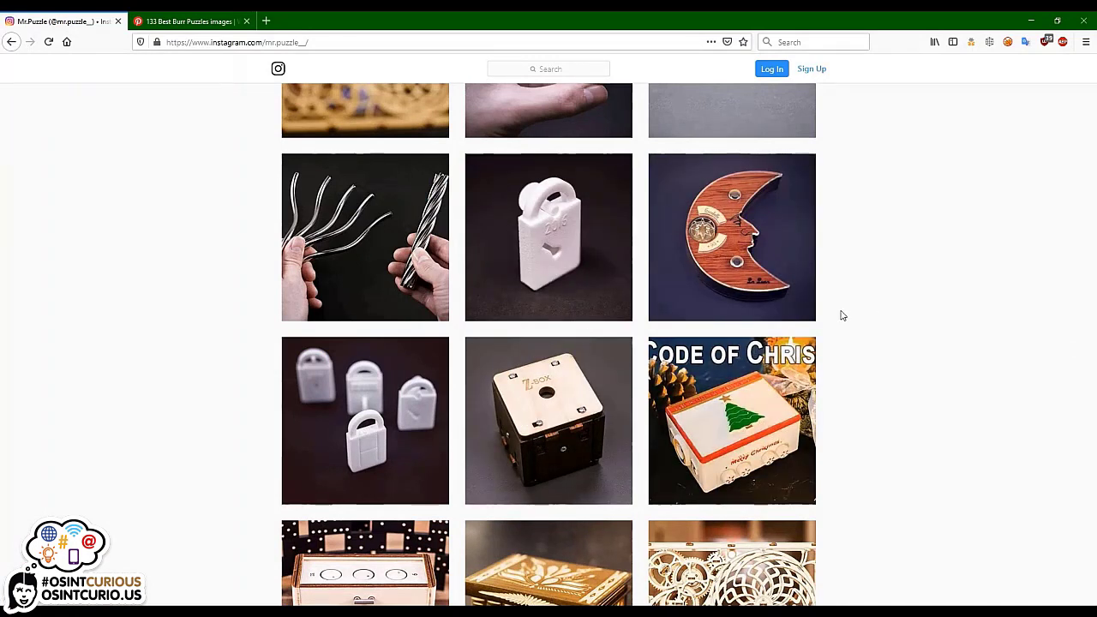
Reopen the page Inspector and reload the mr.puzzle__ profile page.
key(F12)
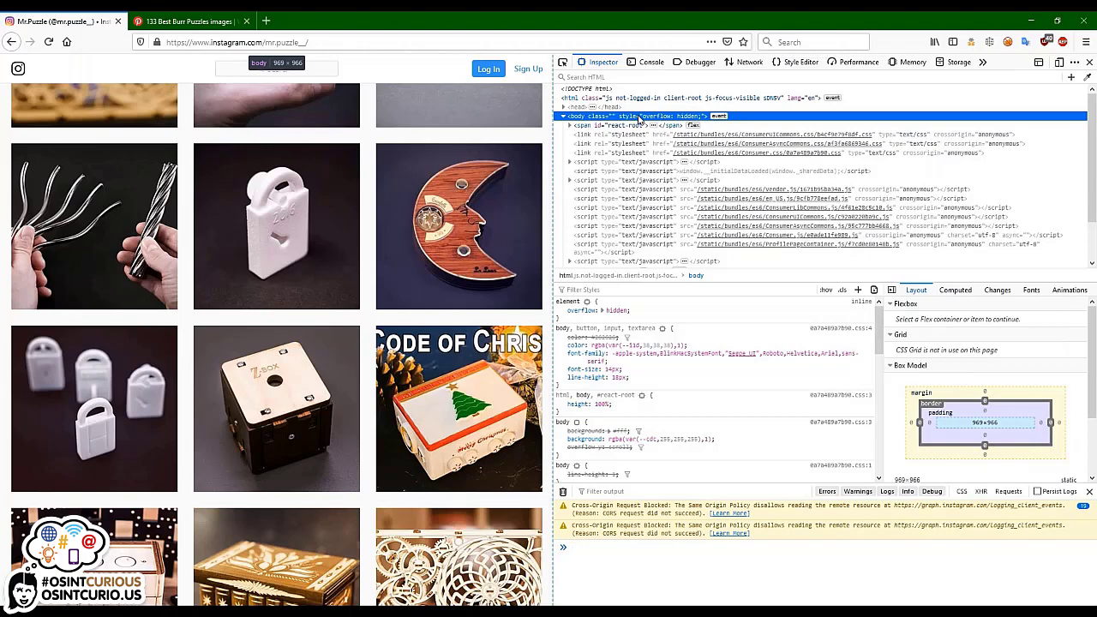
click(505, 45)
key(Return)
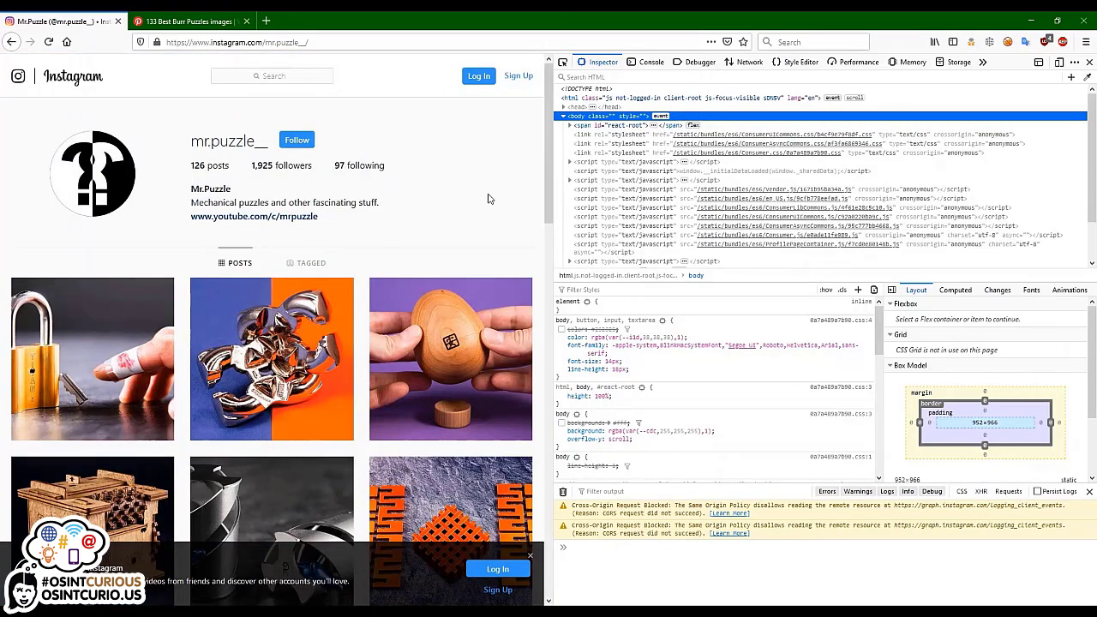
Browse down the reloaded profile's posts with the Inspector open to trigger the login prompt again.
scroll(506, 167, down, 5)
scroll(487, 200, down, 10)
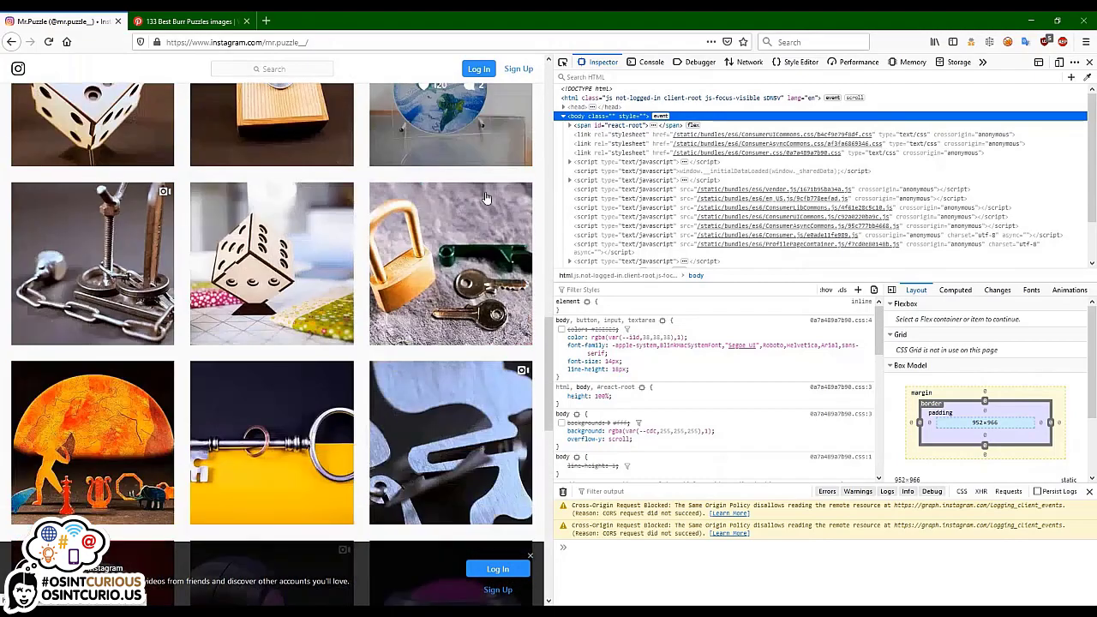
scroll(486, 200, down, 3)
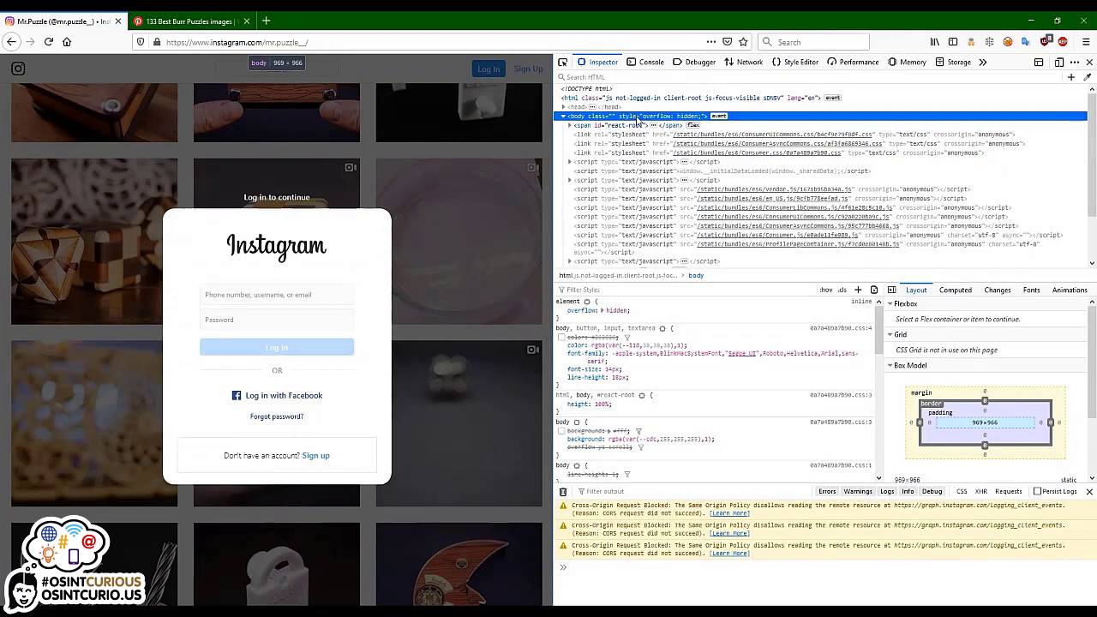
Change the inline overflow value of the body element to visible and test scrolling the page behind the login prompt.
click(688, 118)
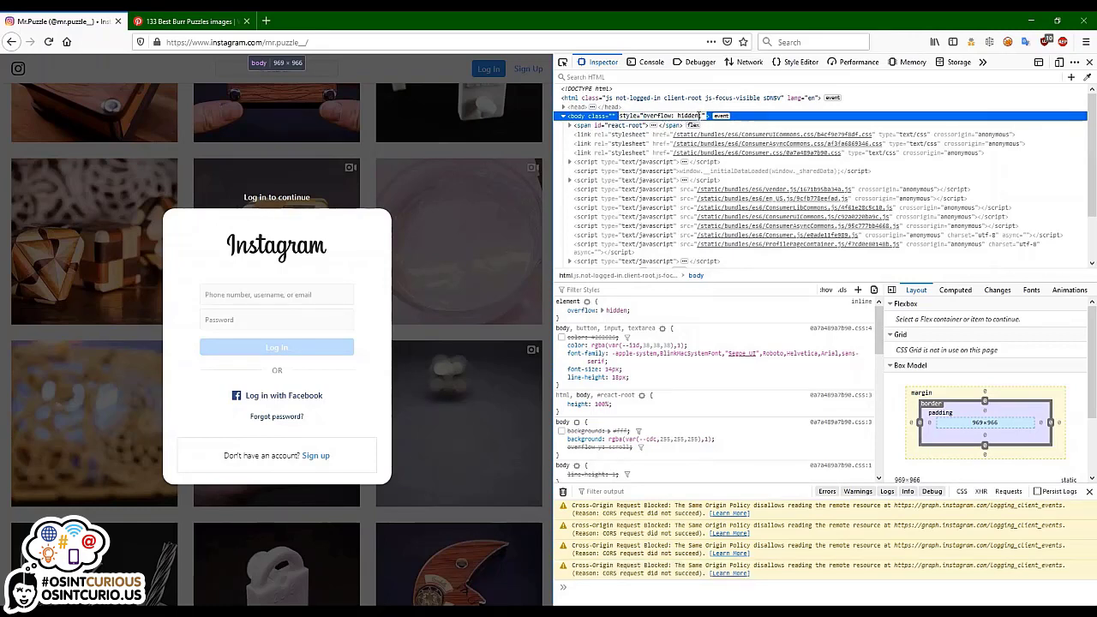
double_click(688, 115)
text(visibl)
key(Return)
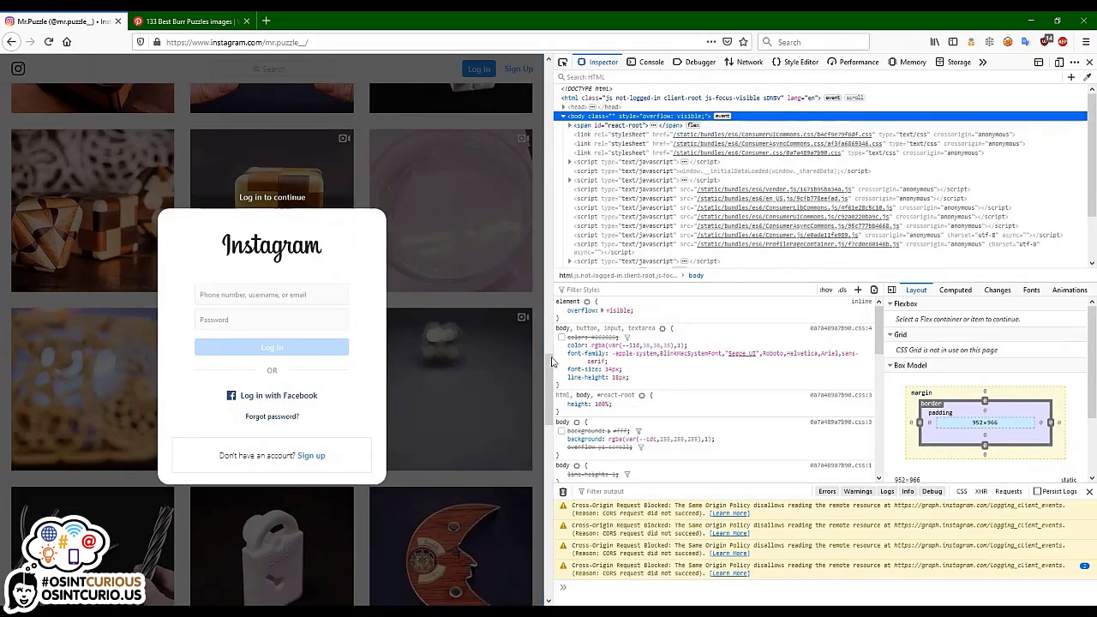
scroll(553, 360, up, 10)
scroll(547, 354, down, 3)
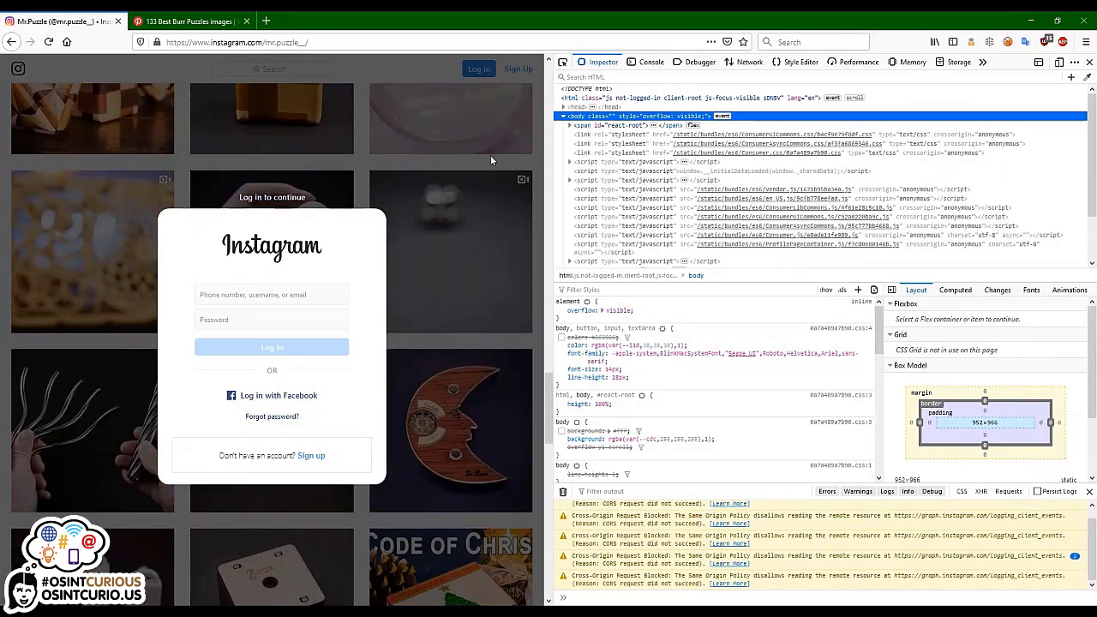
Pick the login prompt on the page, trace it up to its "RnEpo Yx5HN" container div and delete that node.
click(562, 64)
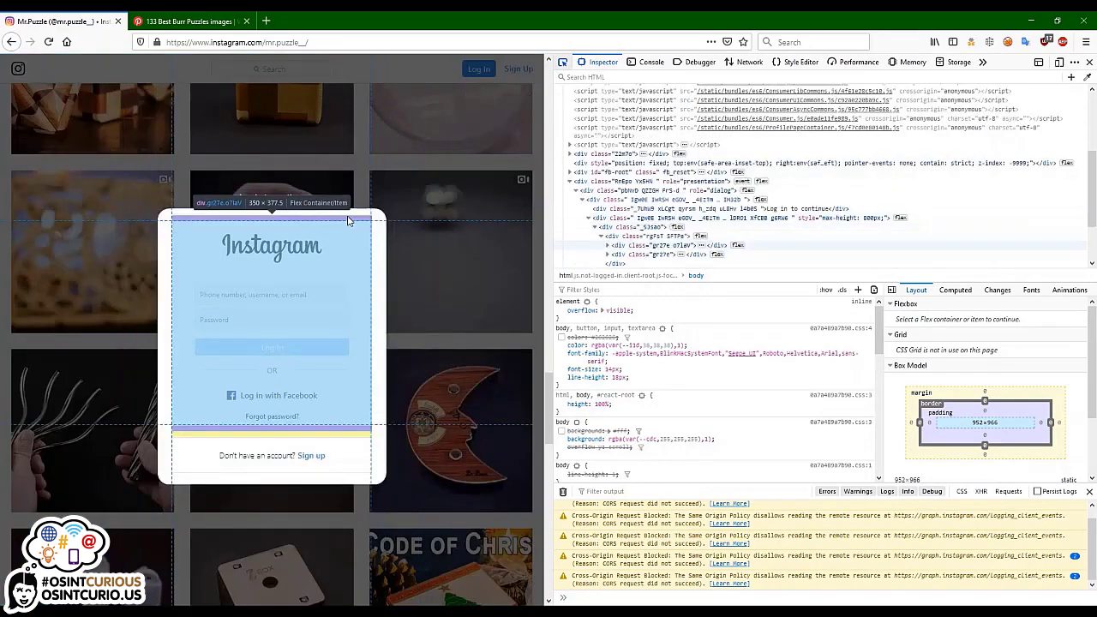
click(356, 210)
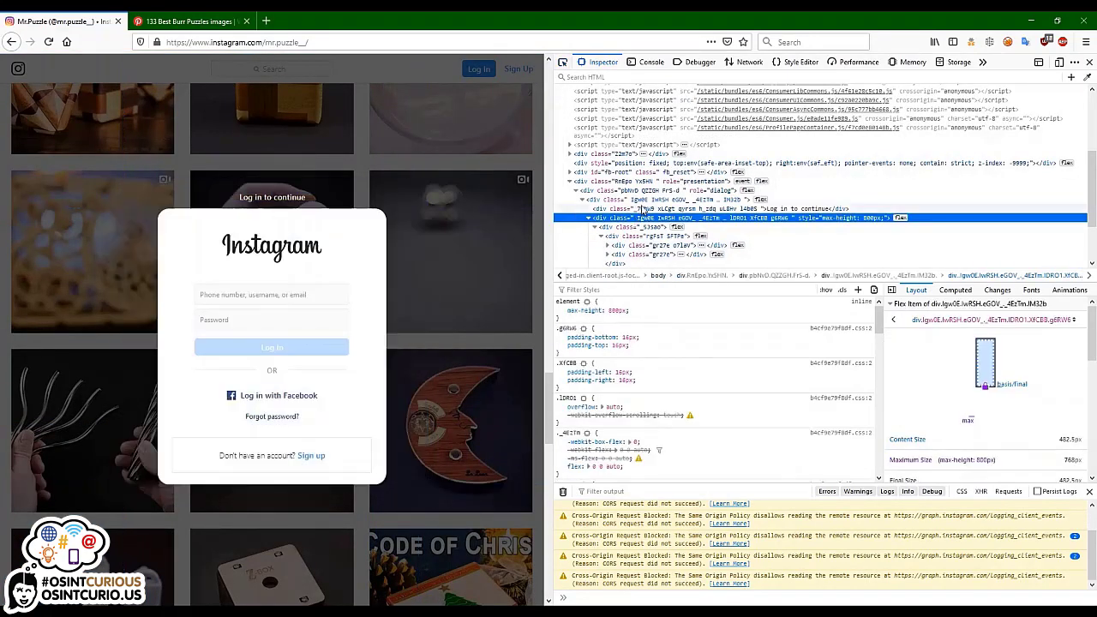
click(644, 199)
click(647, 190)
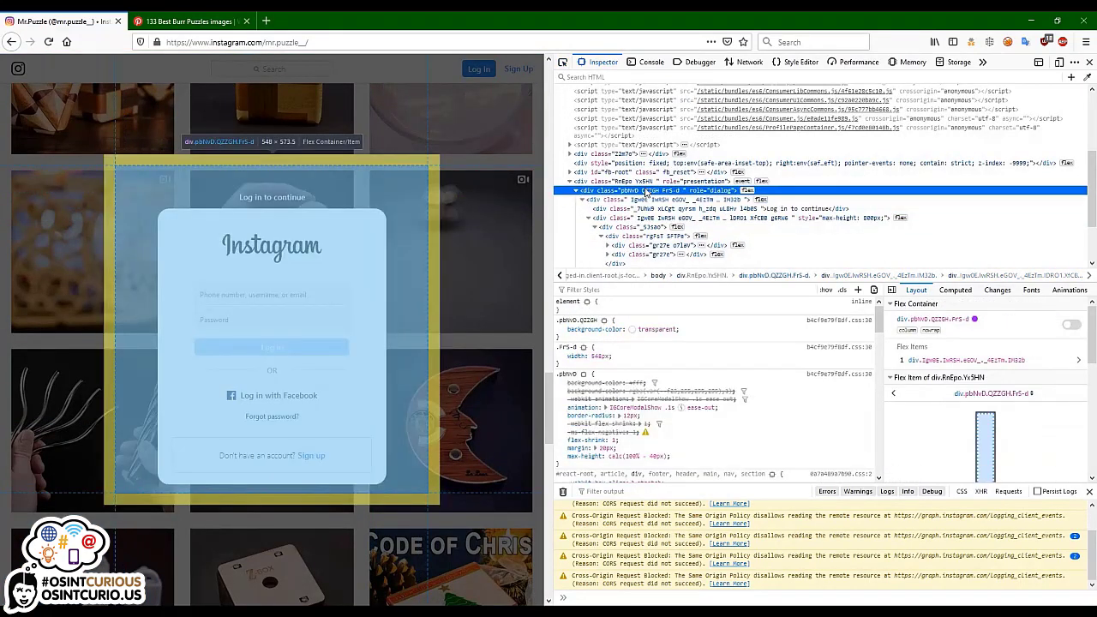
click(662, 182)
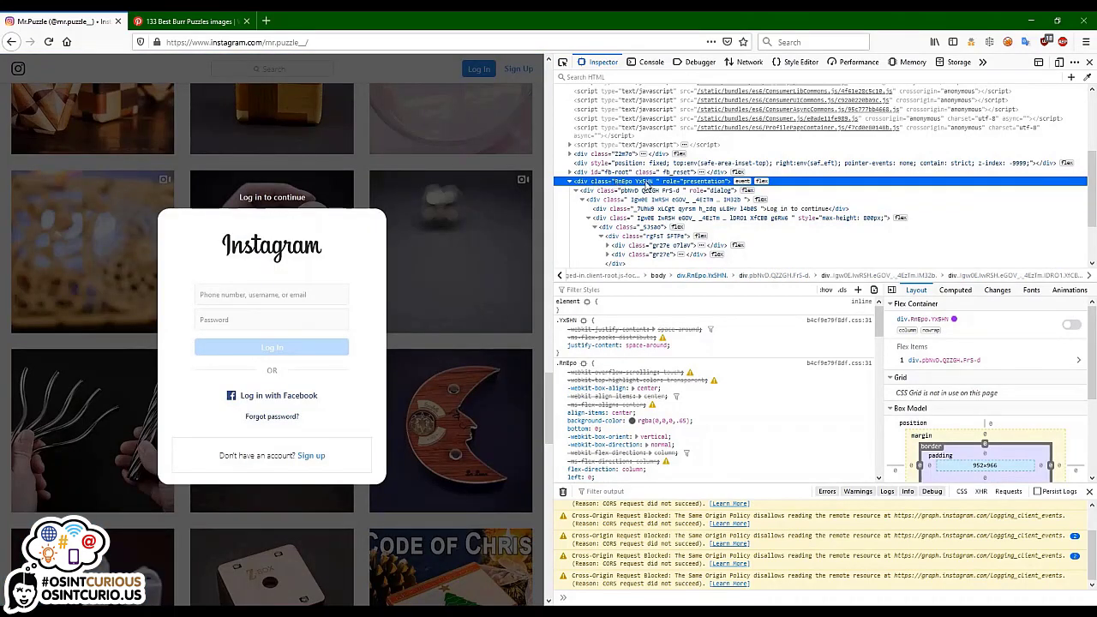
right_click(640, 185)
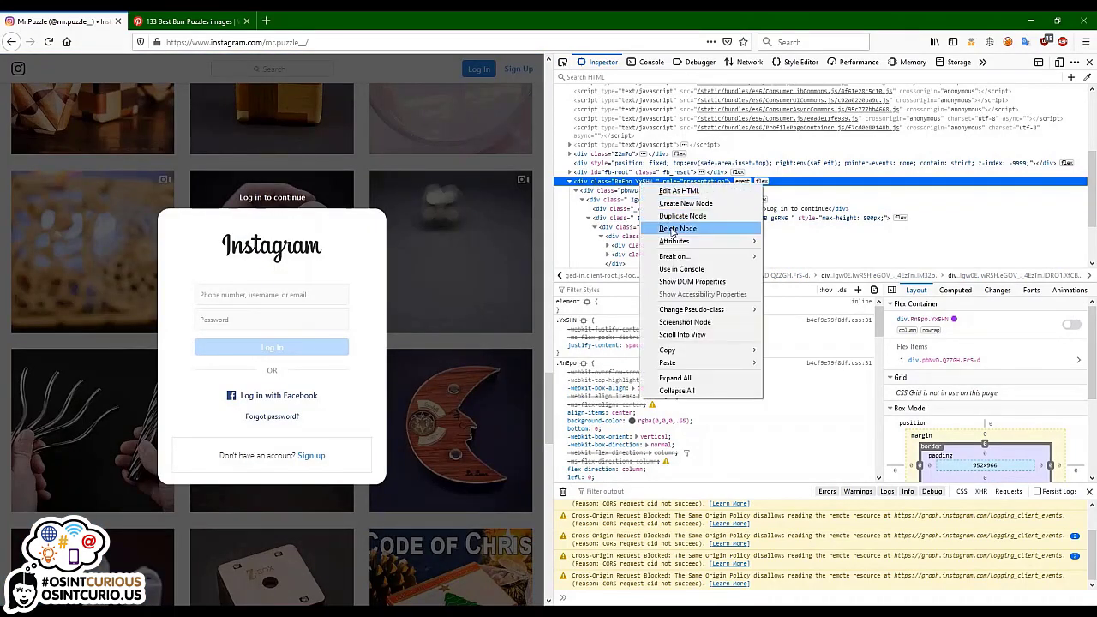
click(677, 228)
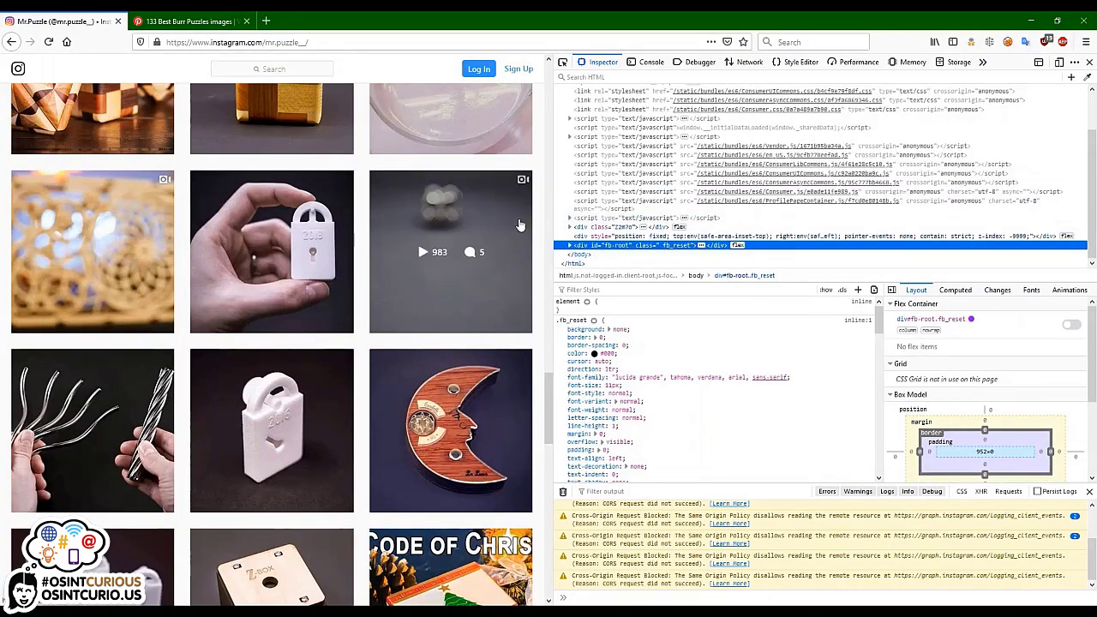
Close the developer tools and browse further down the profile's posts.
key(F12)
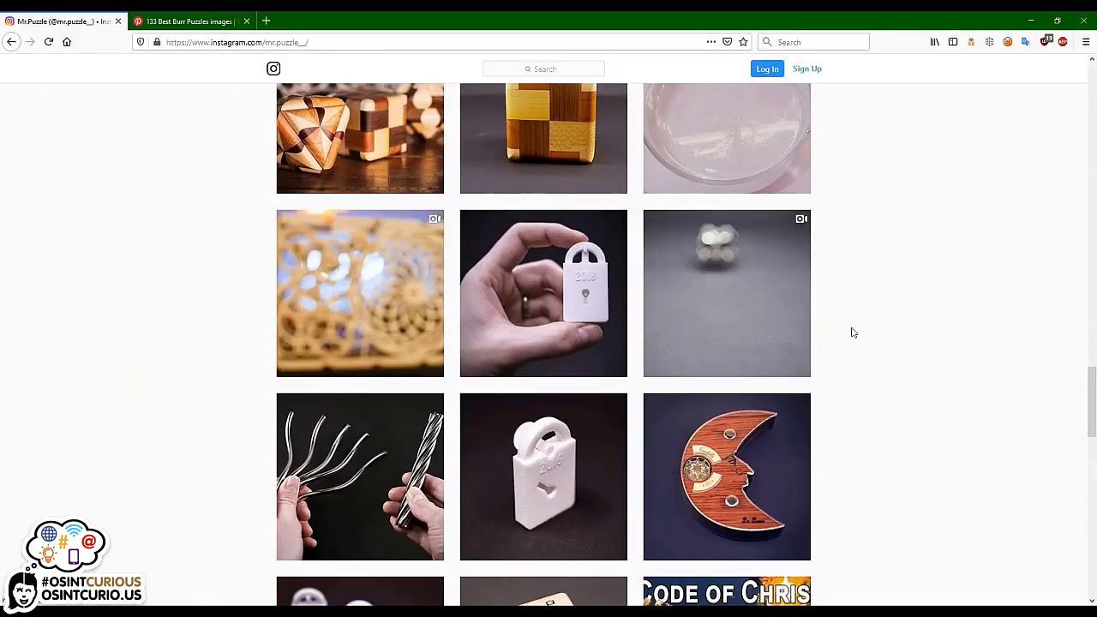
scroll(906, 350, down, 12)
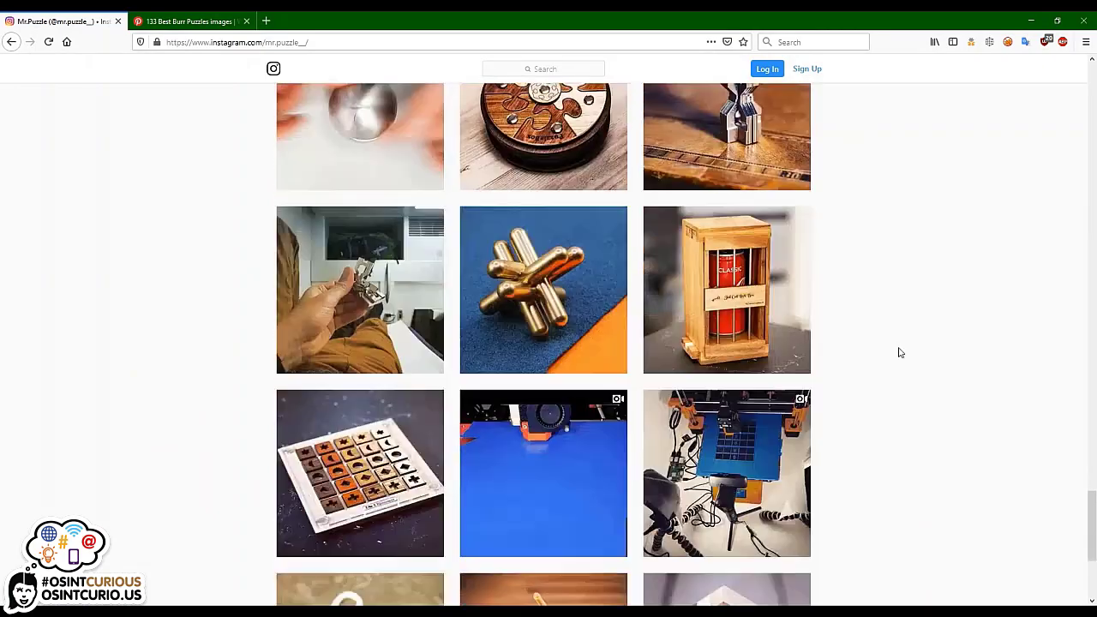
scroll(898, 348, down, 15)
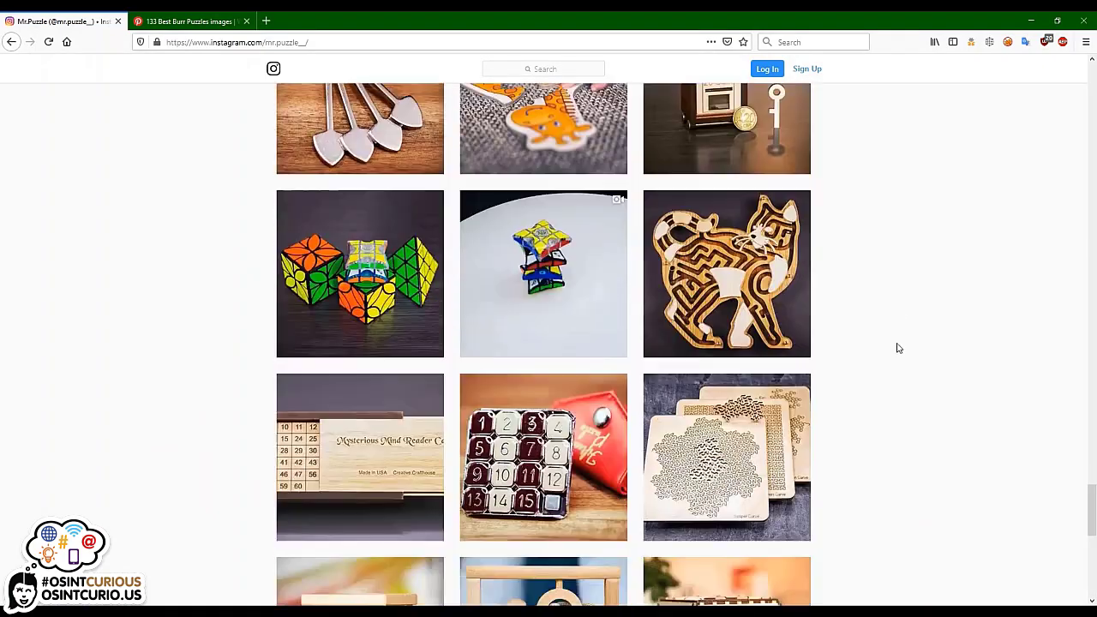
scroll(898, 348, down, 6)
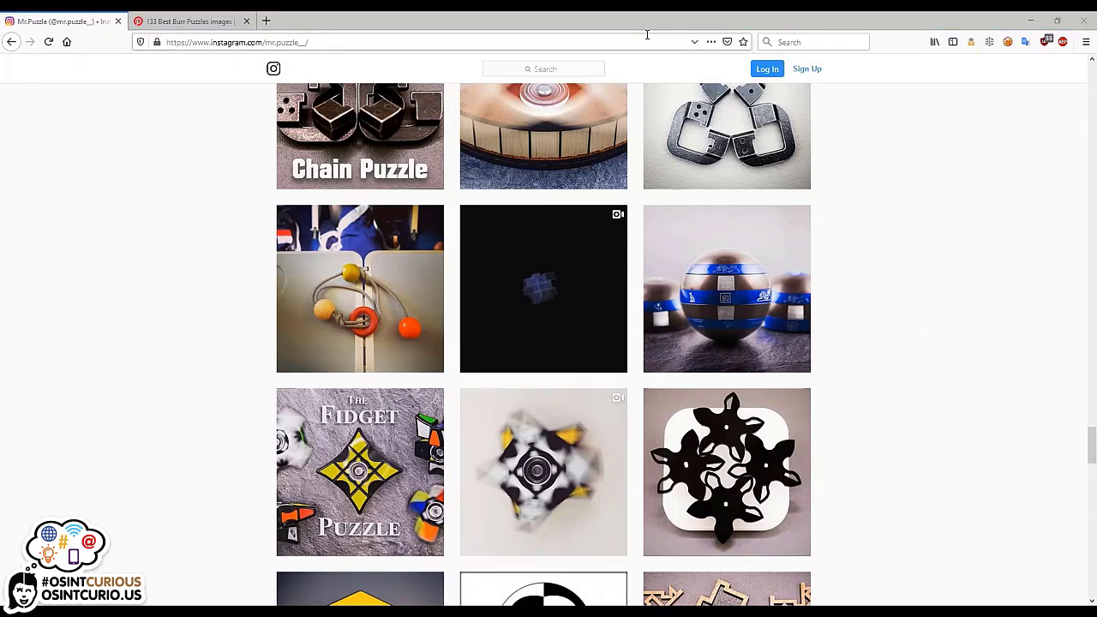
click(647, 35)
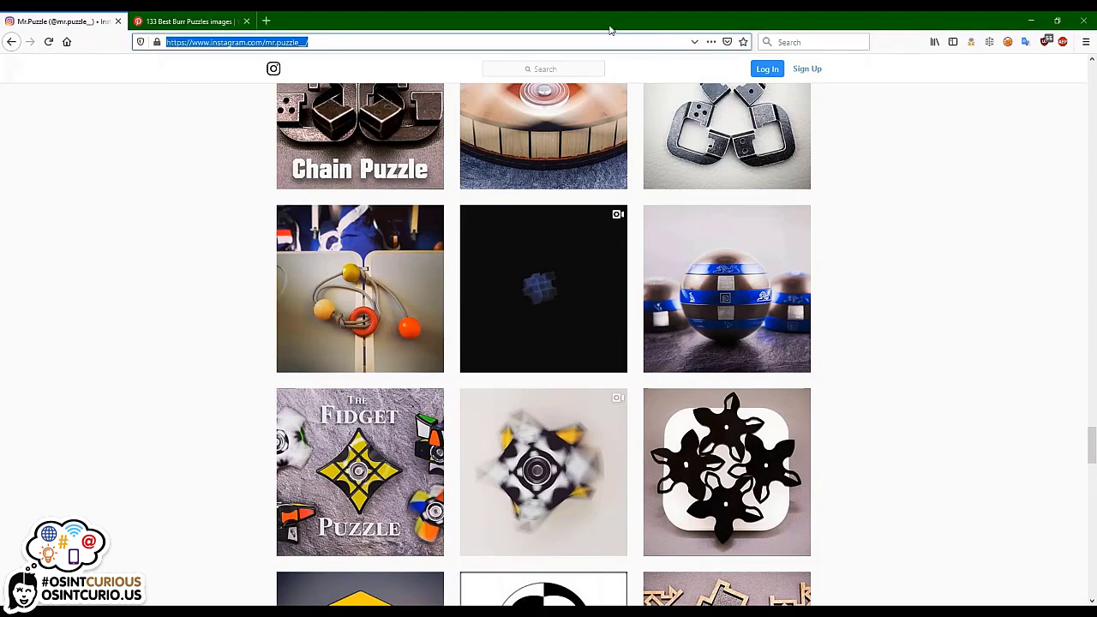
Switch to the Pinterest Burr Puzzles board, browse its pins and open the Puzzle Master burr cube pin.
click(197, 21)
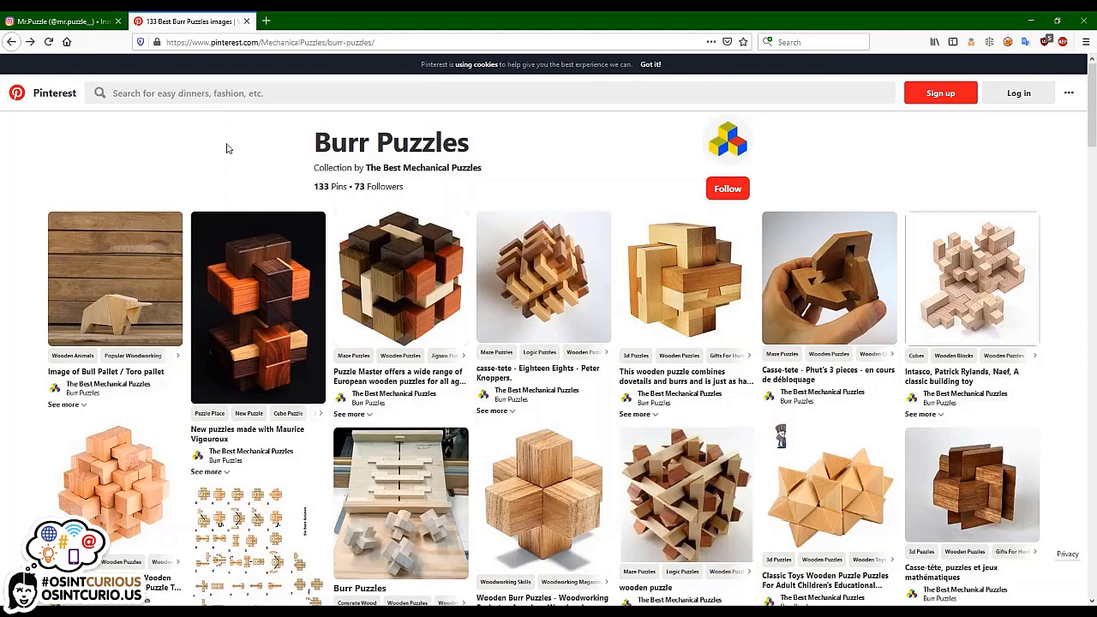
scroll(409, 304, down, 15)
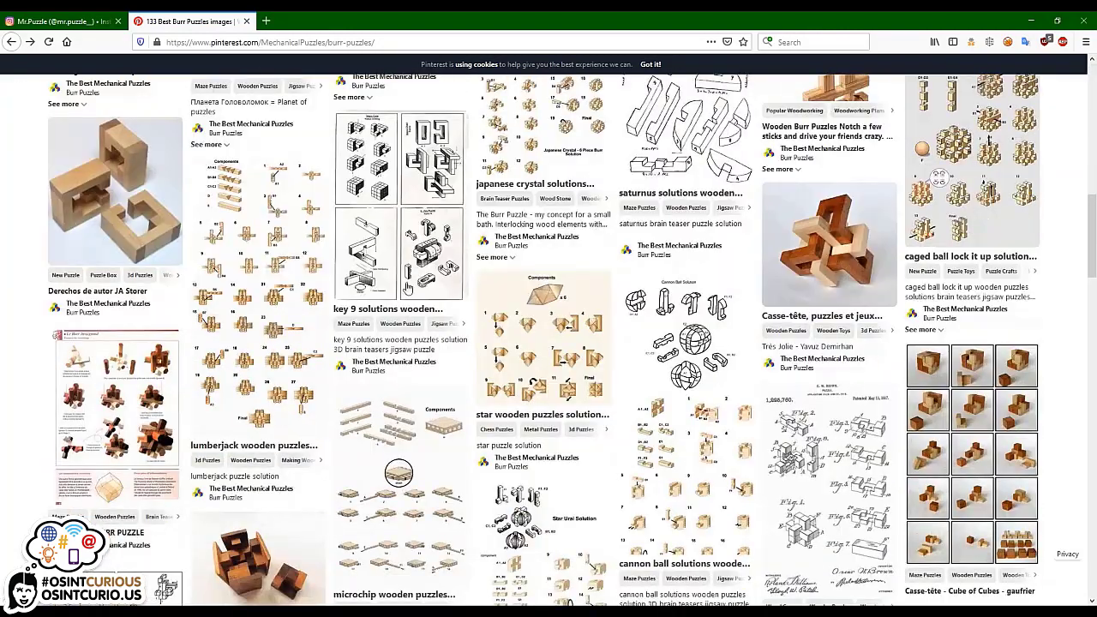
scroll(409, 305, down, 10)
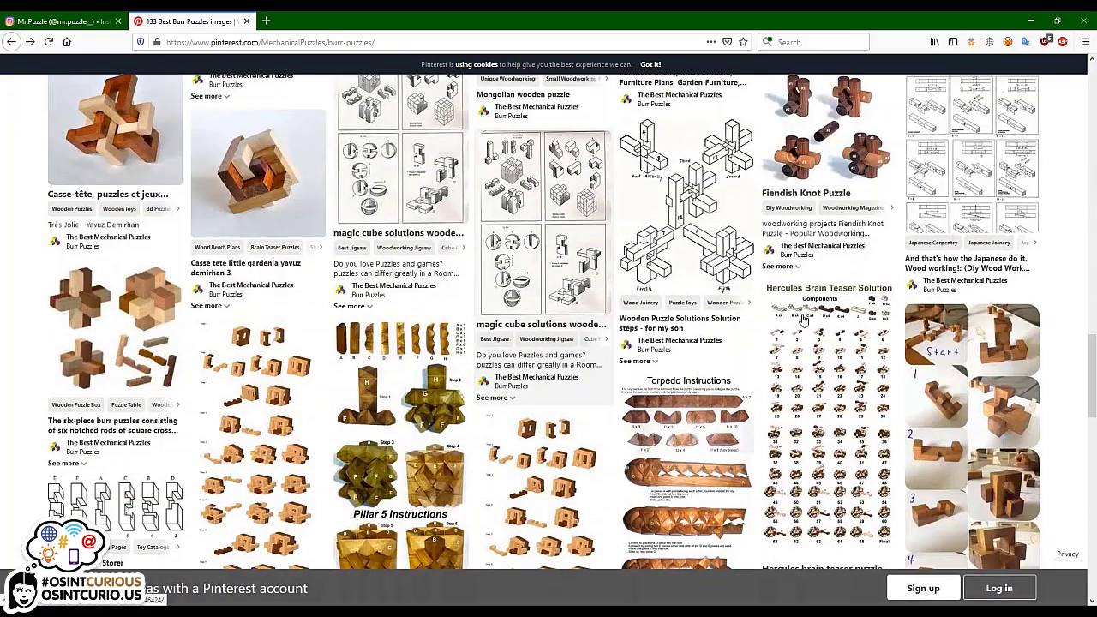
scroll(785, 324, down, 10)
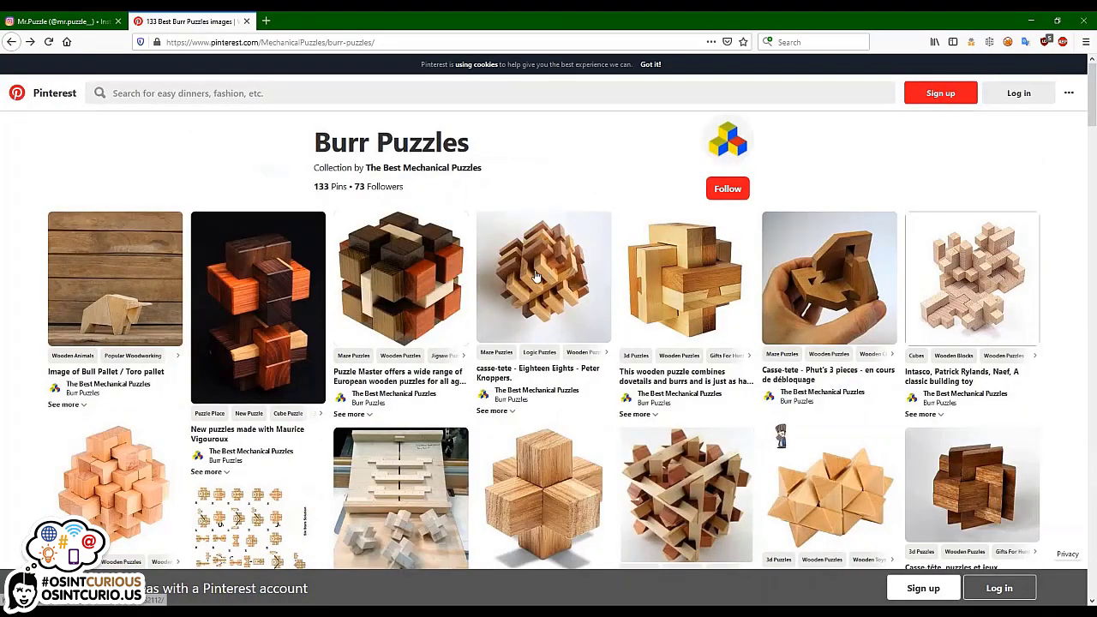
click(366, 318)
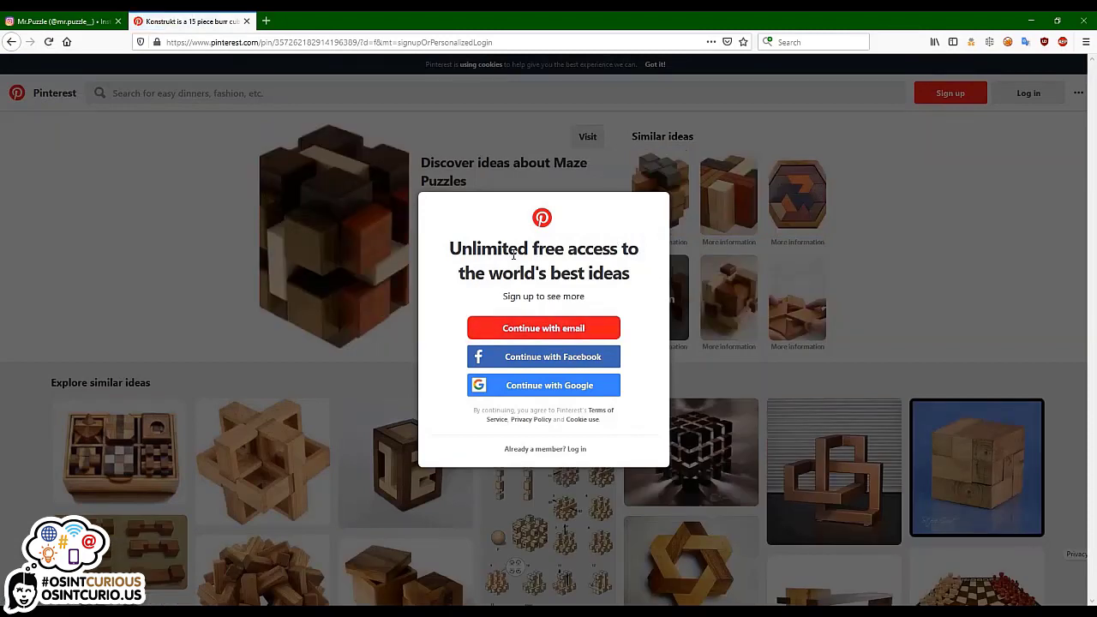
Remove "?d=f&mt=signupOrPersonalizedLogin" from the pin's URL and load the shortened address.
drag(360, 42, 515, 42)
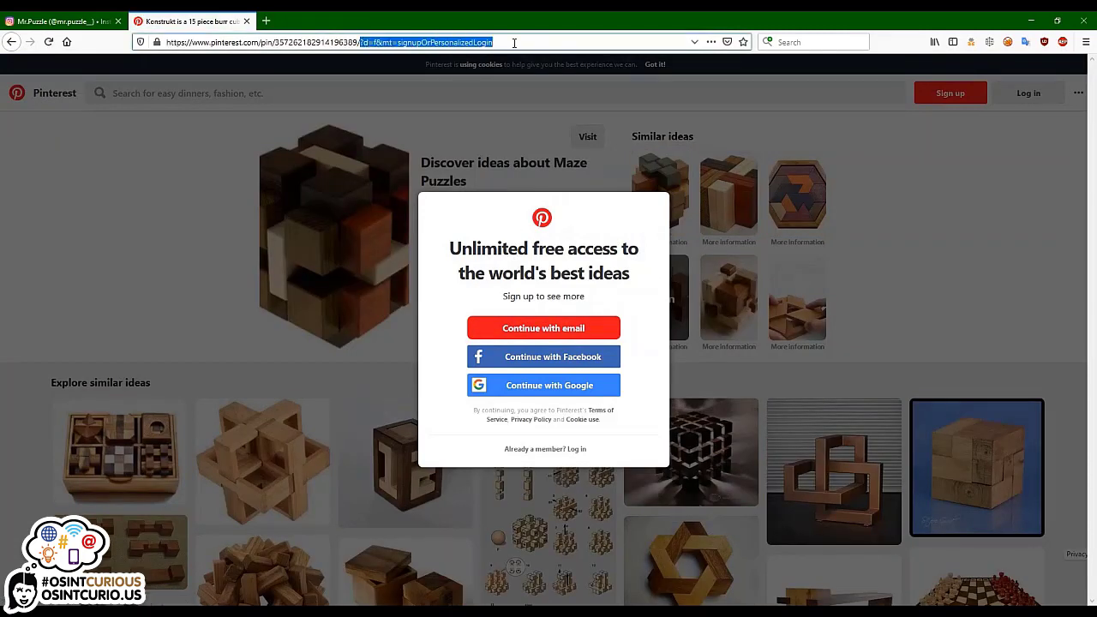
key(BackSpace)
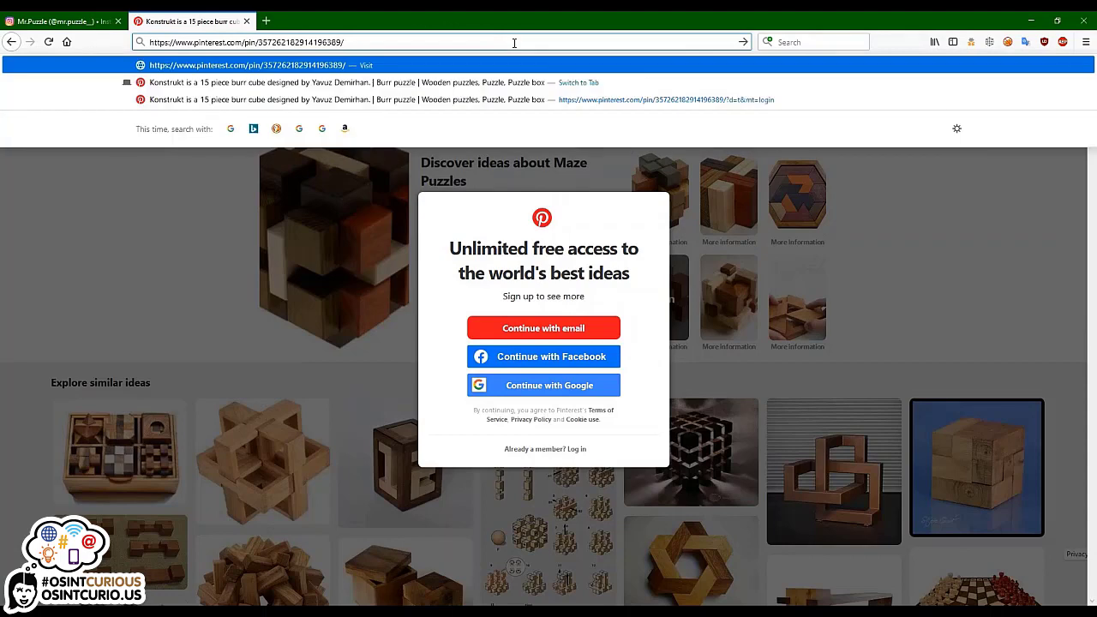
key(Return)
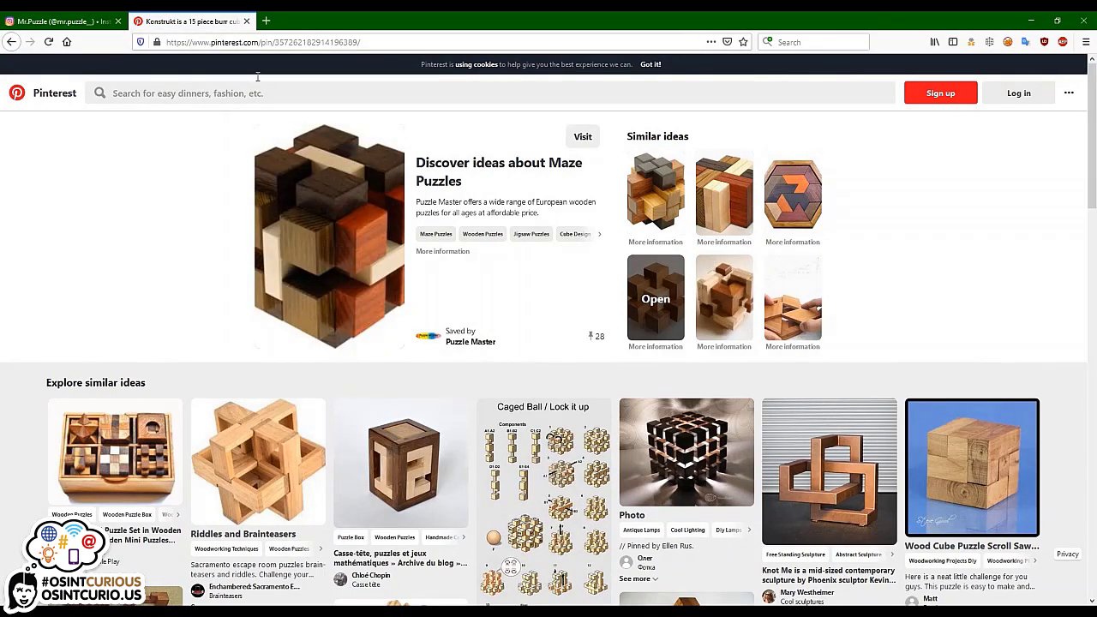
Open the wooden mini puzzle set pin and inspect its sign-up overlay, selecting the div that holds the rgba(0, 0, 0, 0.6) background.
click(148, 426)
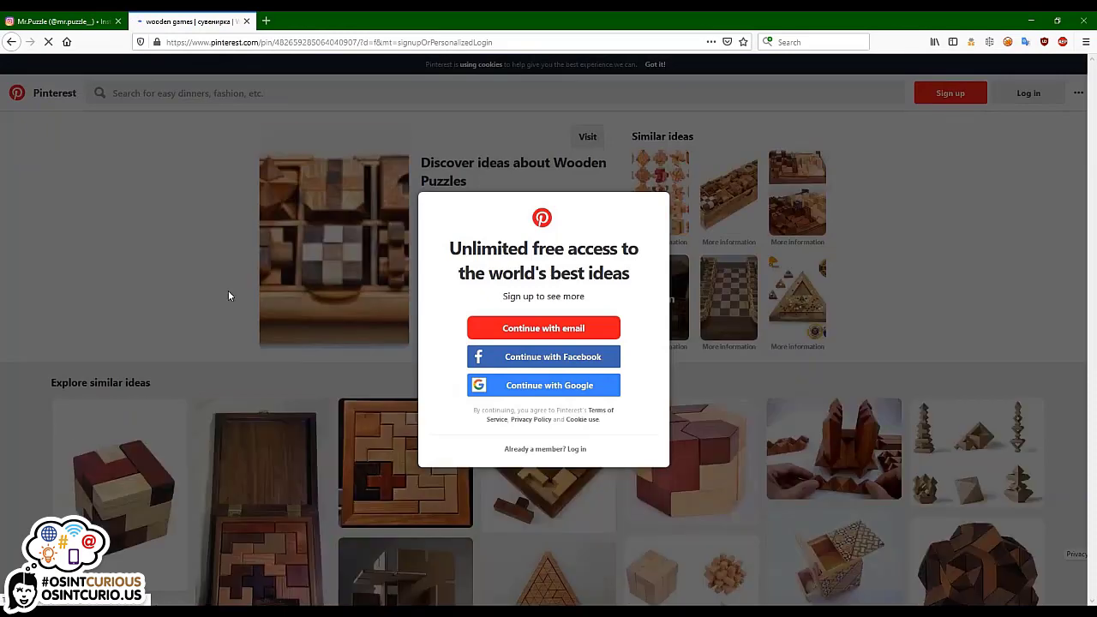
key(F12)
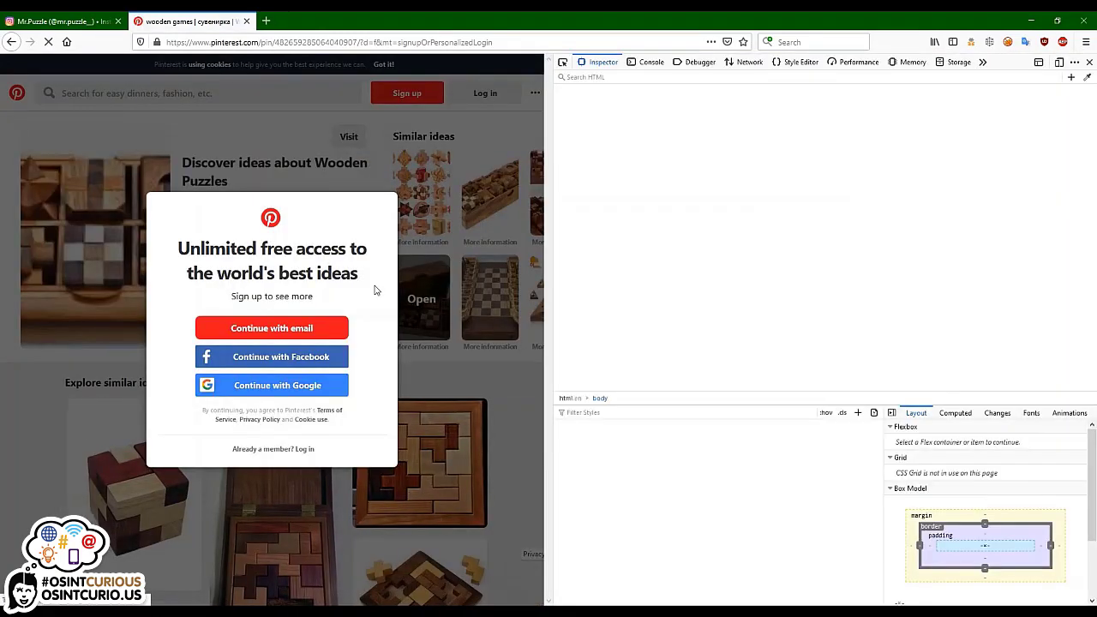
click(563, 64)
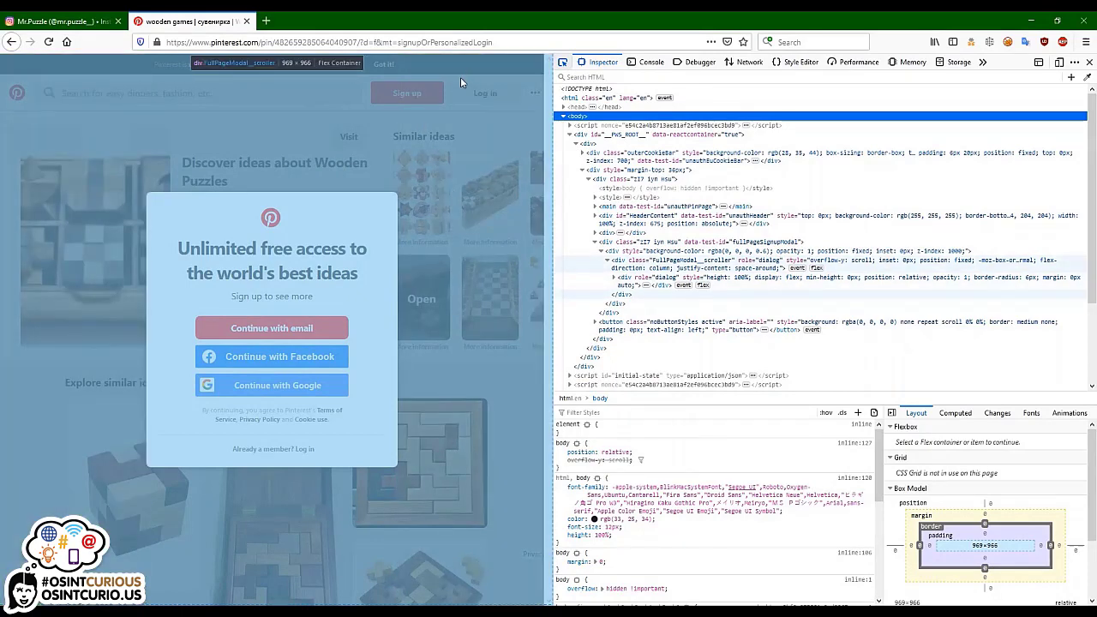
click(460, 77)
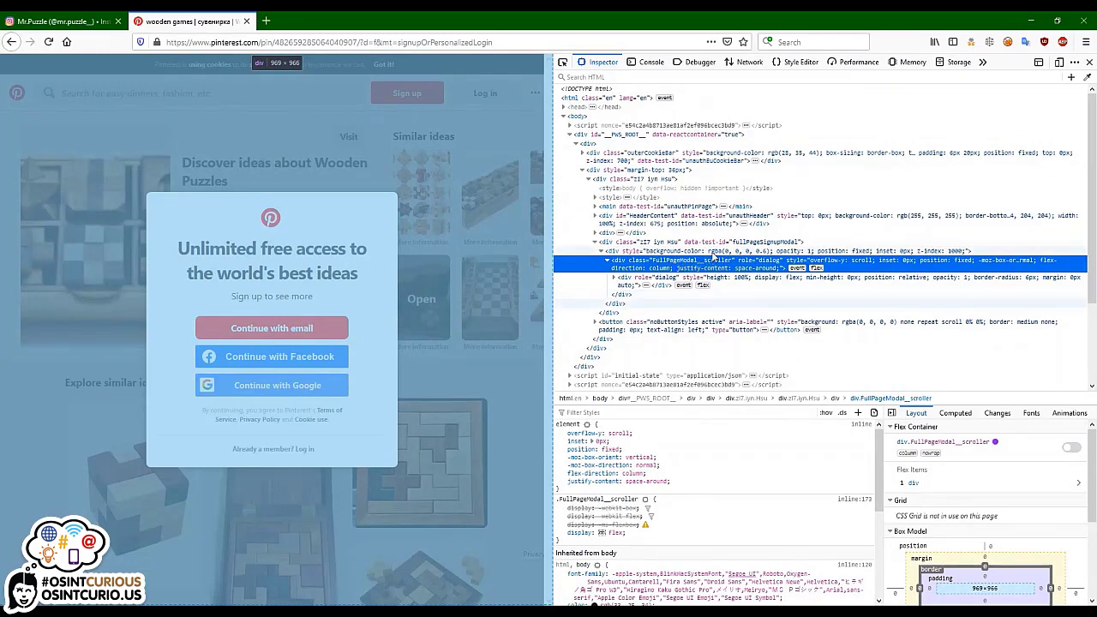
click(730, 252)
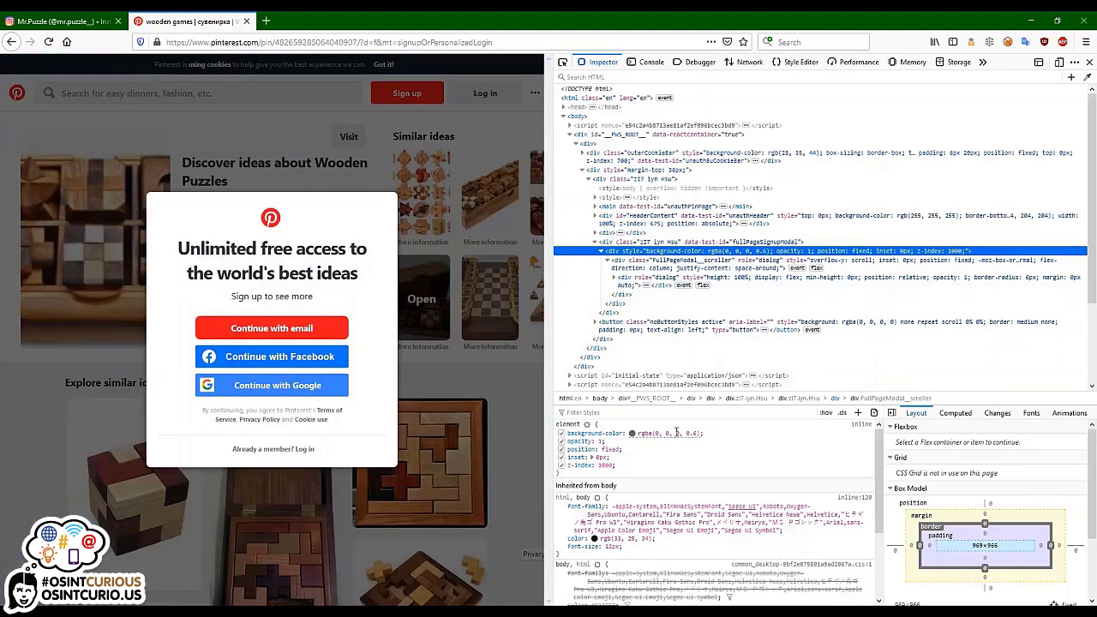
Toggle the Pinterest overlay's background-color rule off and on repeatedly to compare the page with and without dimming.
click(562, 435)
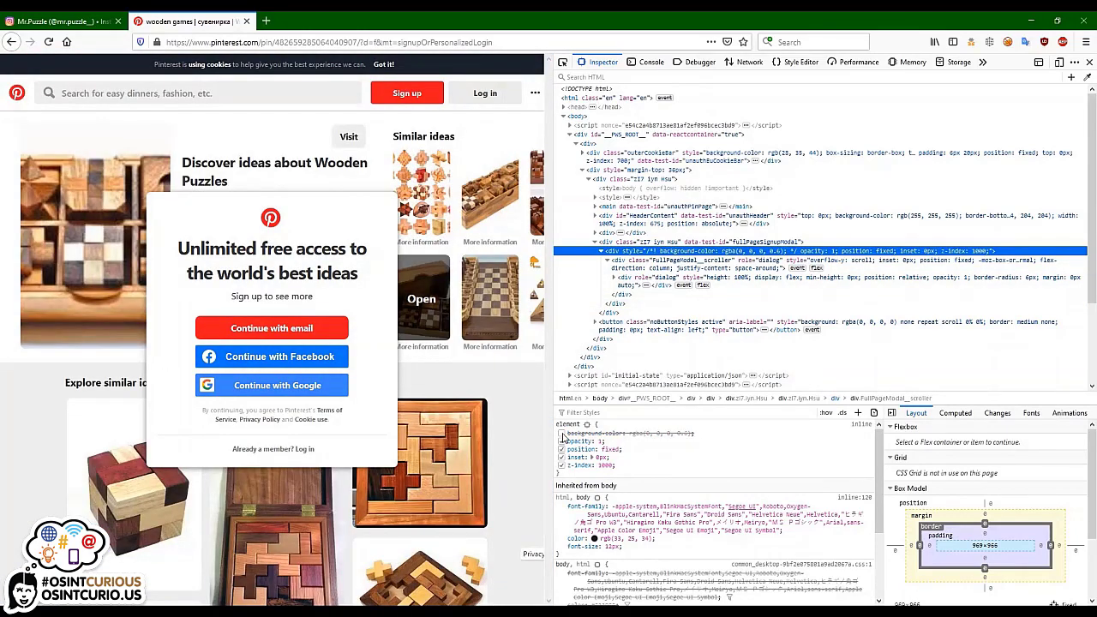
click(562, 435)
click(563, 435)
click(562, 435)
click(562, 435)
click(562, 434)
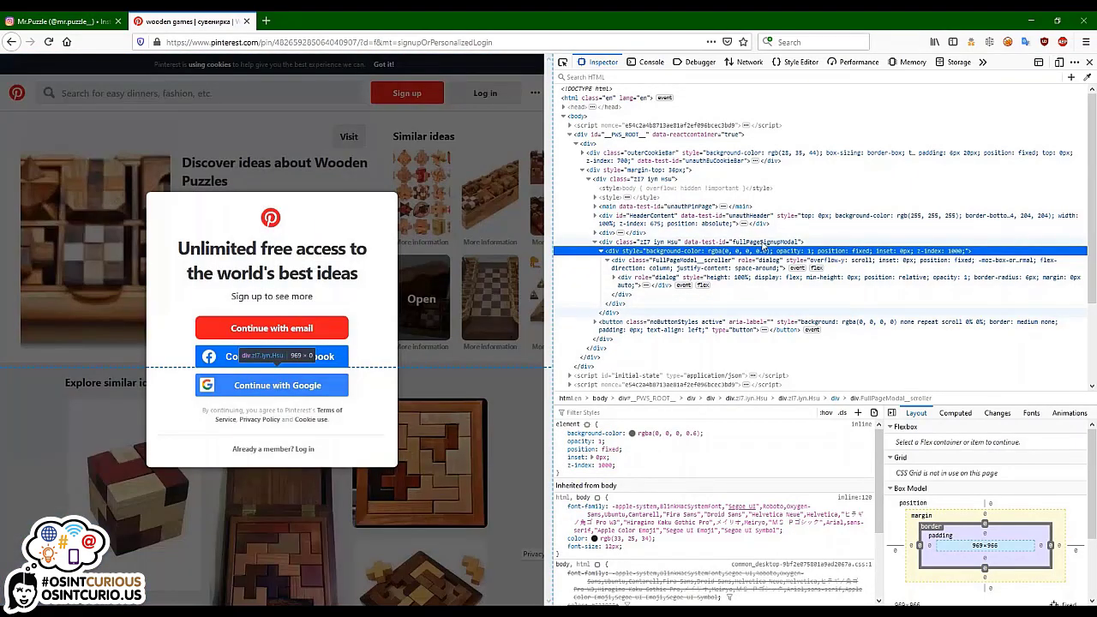
Collapse the "fullPageSignupModal" div and delete that node from the HTML.
click(763, 243)
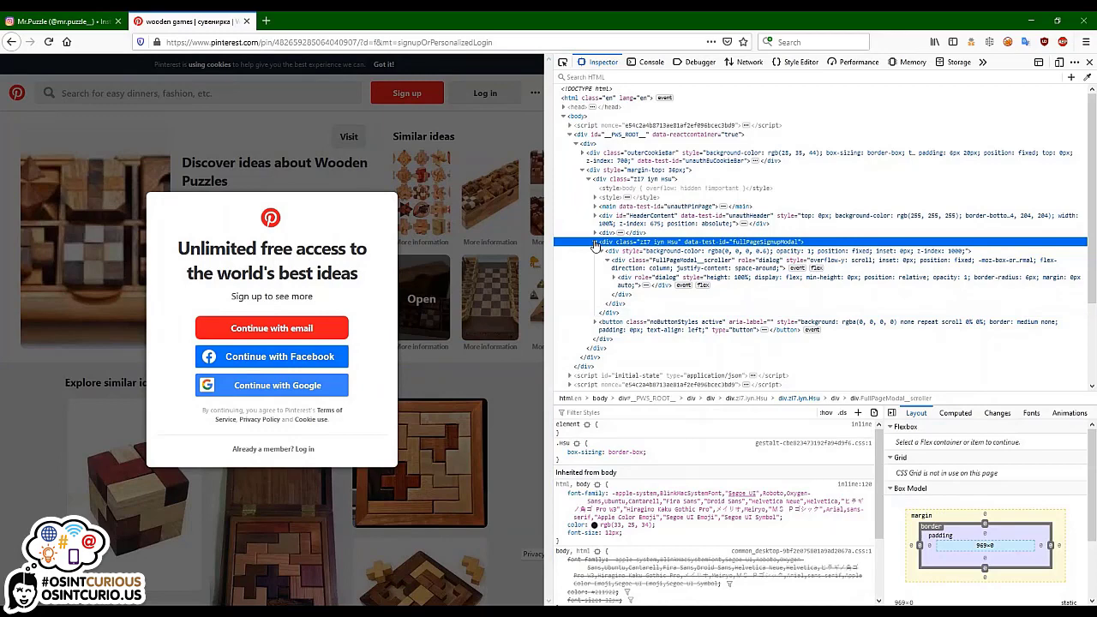
click(595, 243)
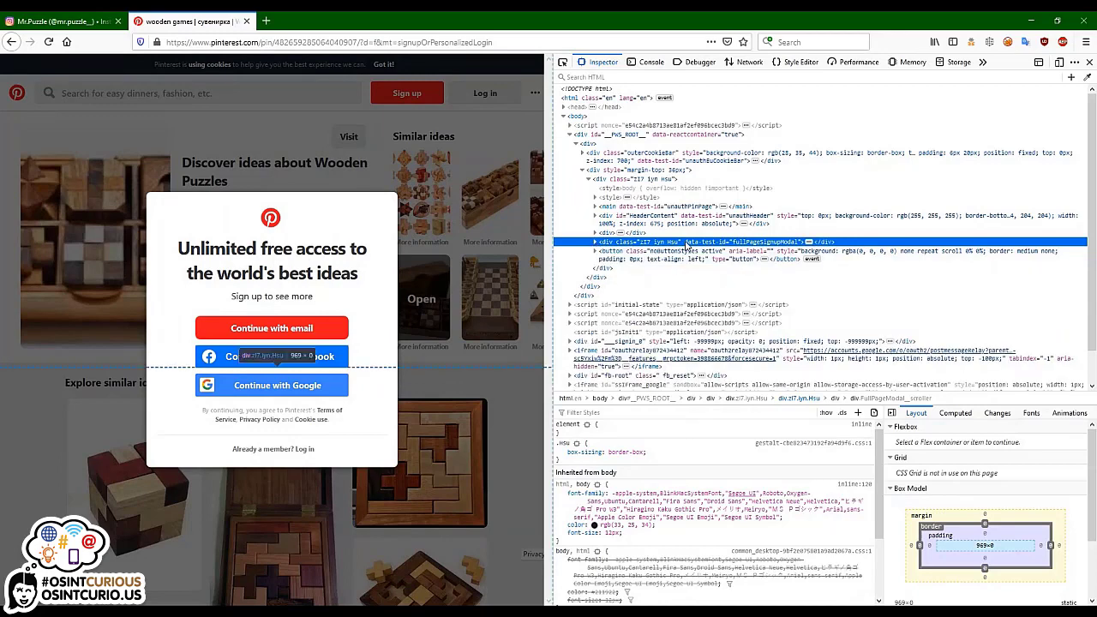
right_click(686, 244)
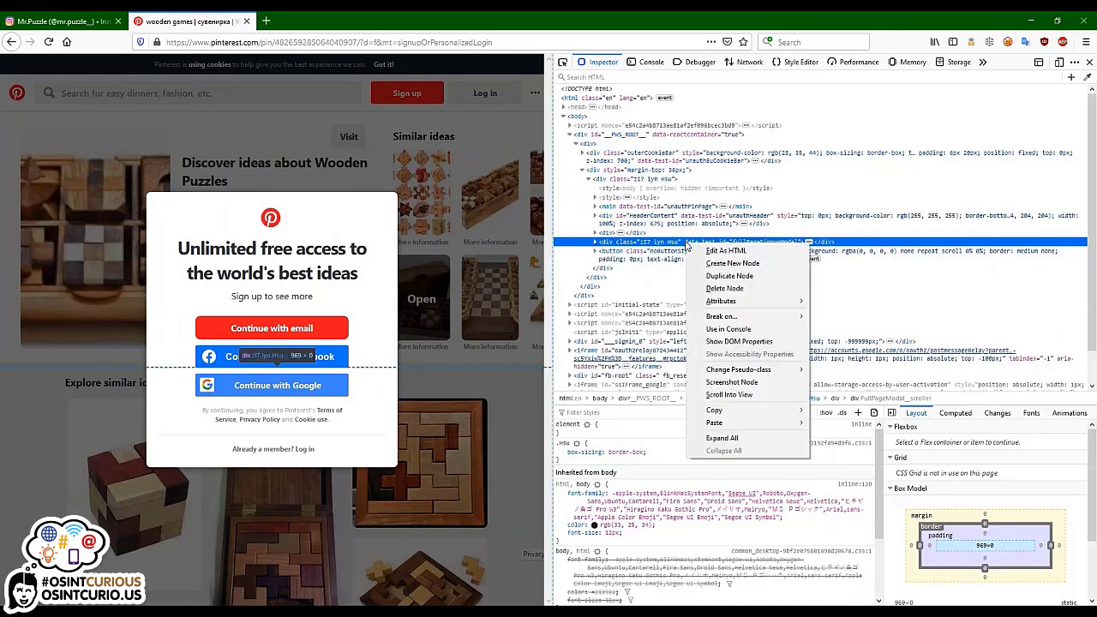
click(725, 289)
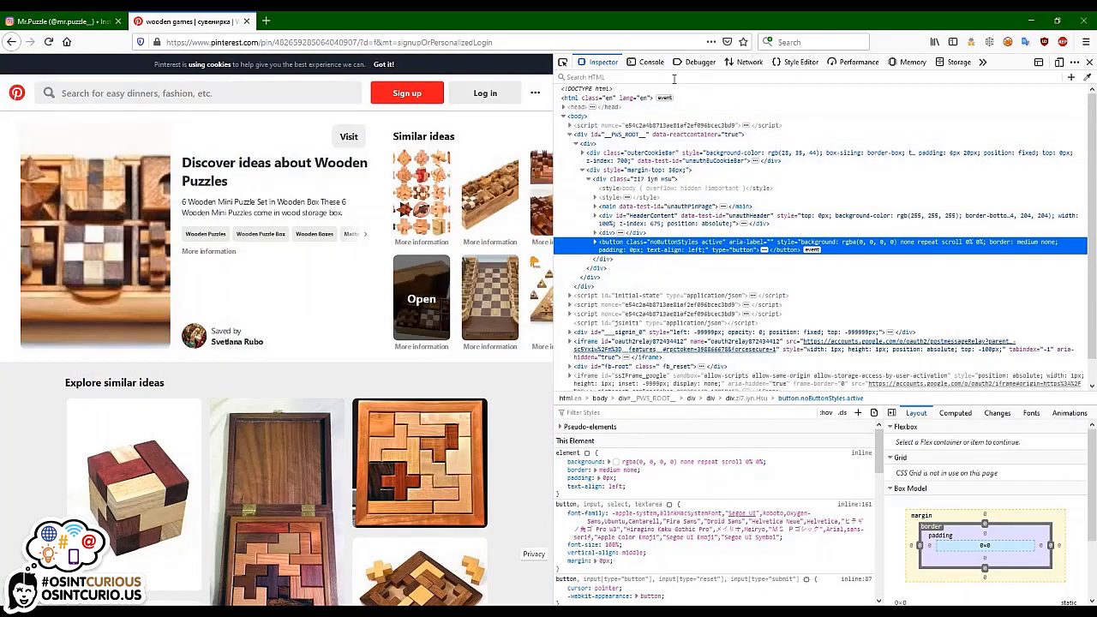
Search the page's HTML for "hidden !important" to locate the style rule that blocks scrolling.
click(672, 78)
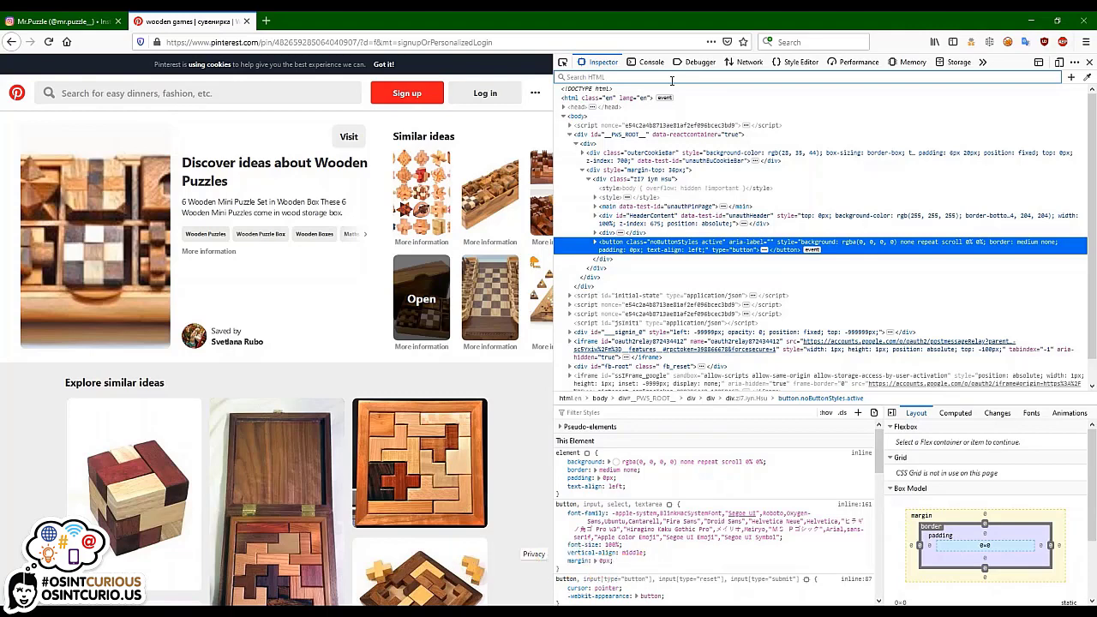
text(hidden)
text( iimportant)
key(Return)
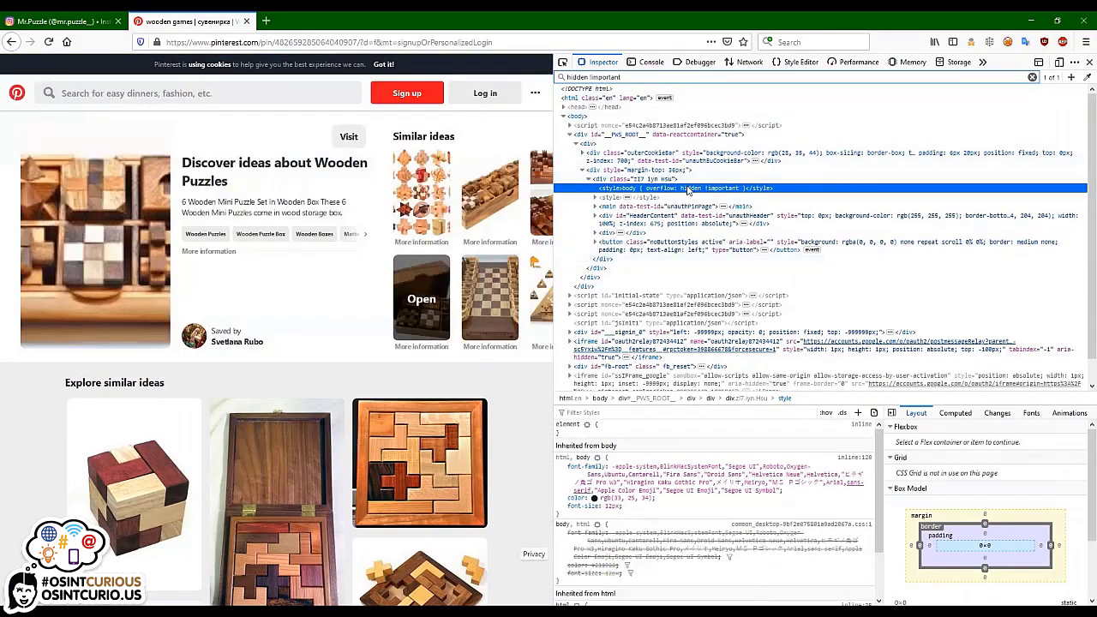
Change the body style rule's overflow value to visible in the HTML and test that the Pinterest page scrolls.
double_click(690, 188)
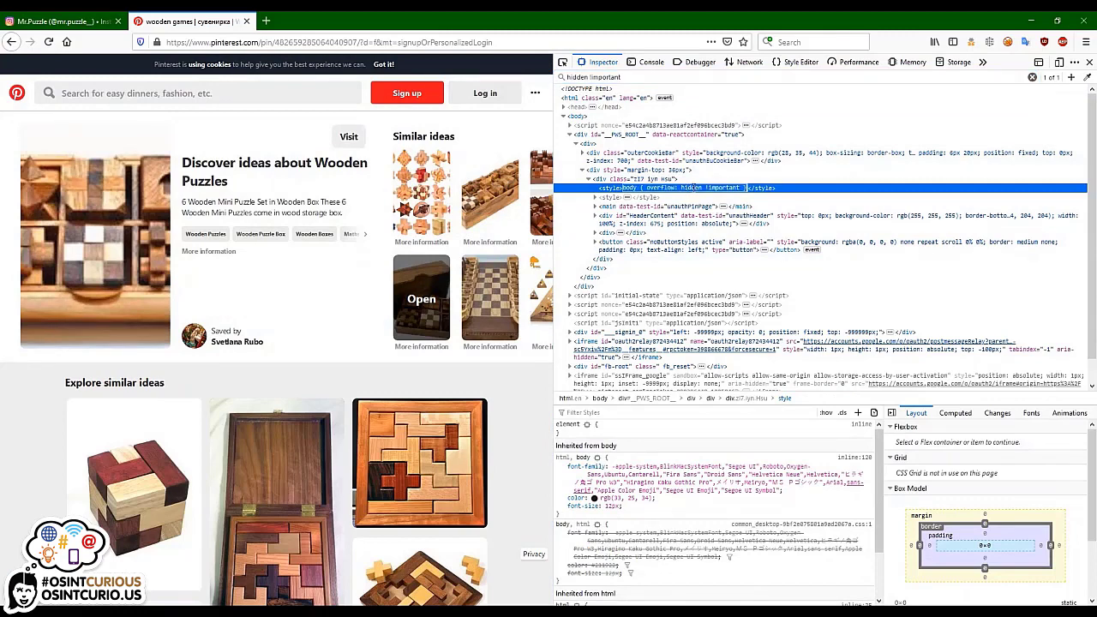
drag(702, 188, 683, 187)
text(visible)
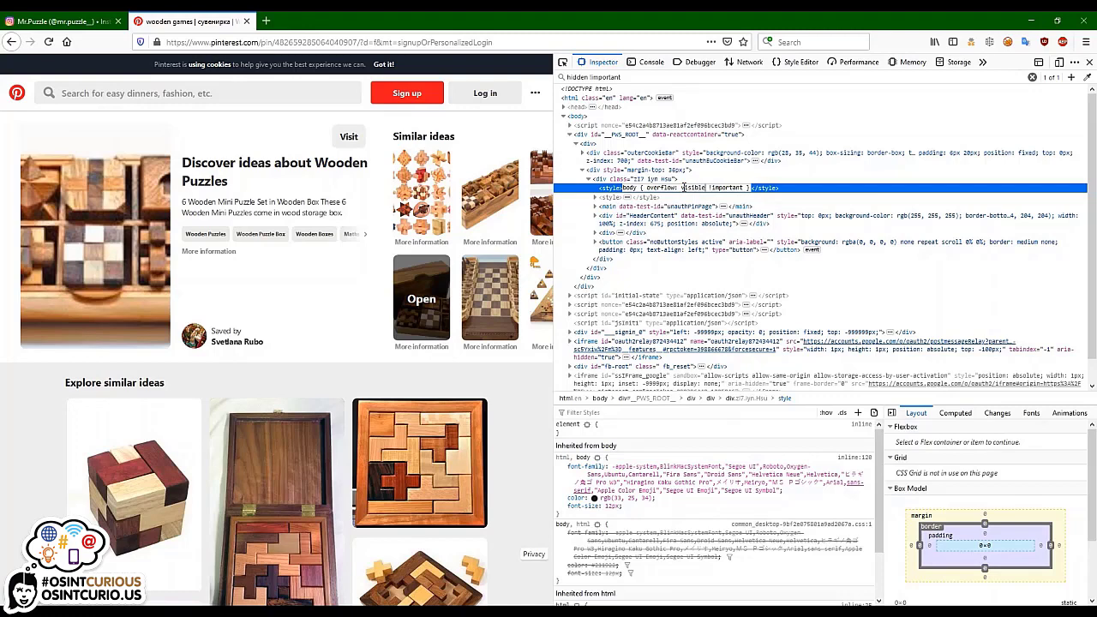
key(Return)
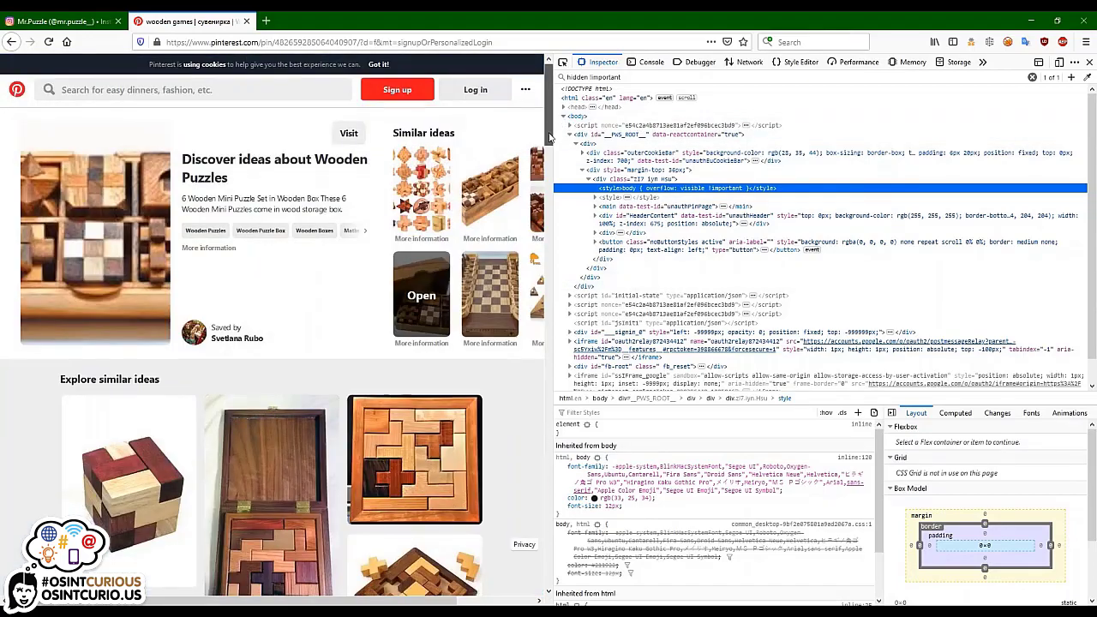
drag(550, 139, 553, 101)
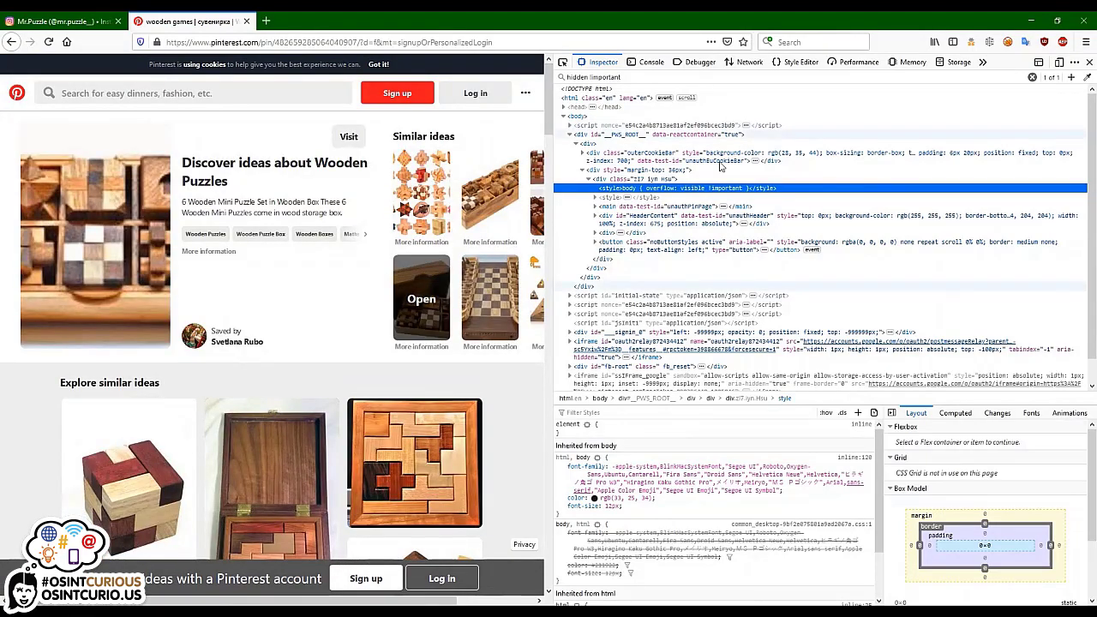
Close the developer tools, browse the similar ideas, and open the pin of dark red wooden puzzle pieces from dan-scientia.blogspot.com.
key(F12)
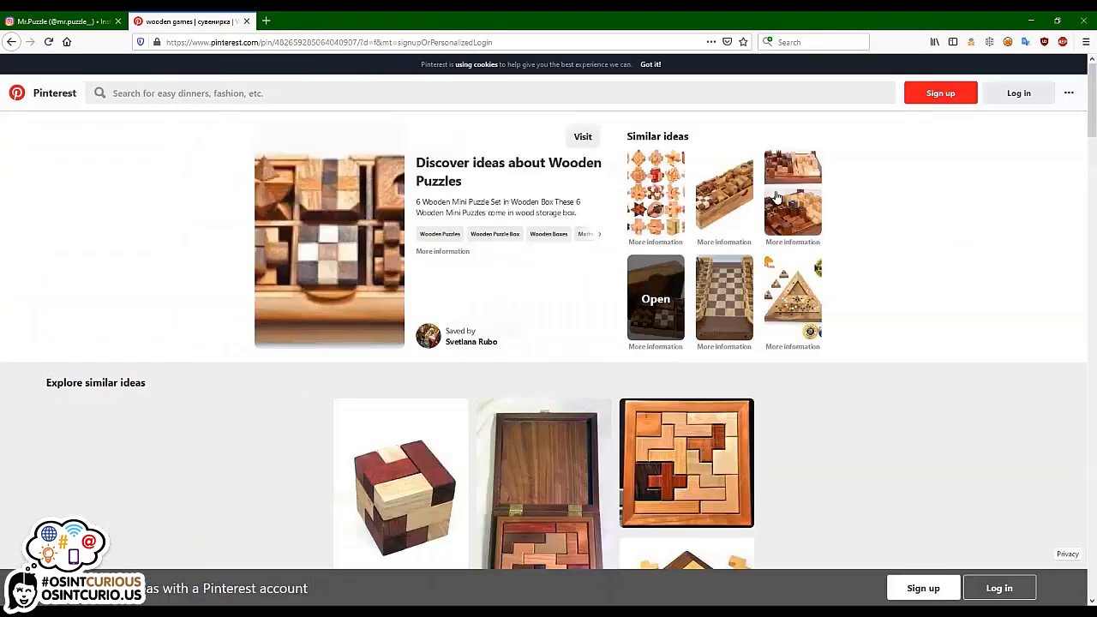
scroll(948, 294, down, 5)
scroll(932, 320, down, 10)
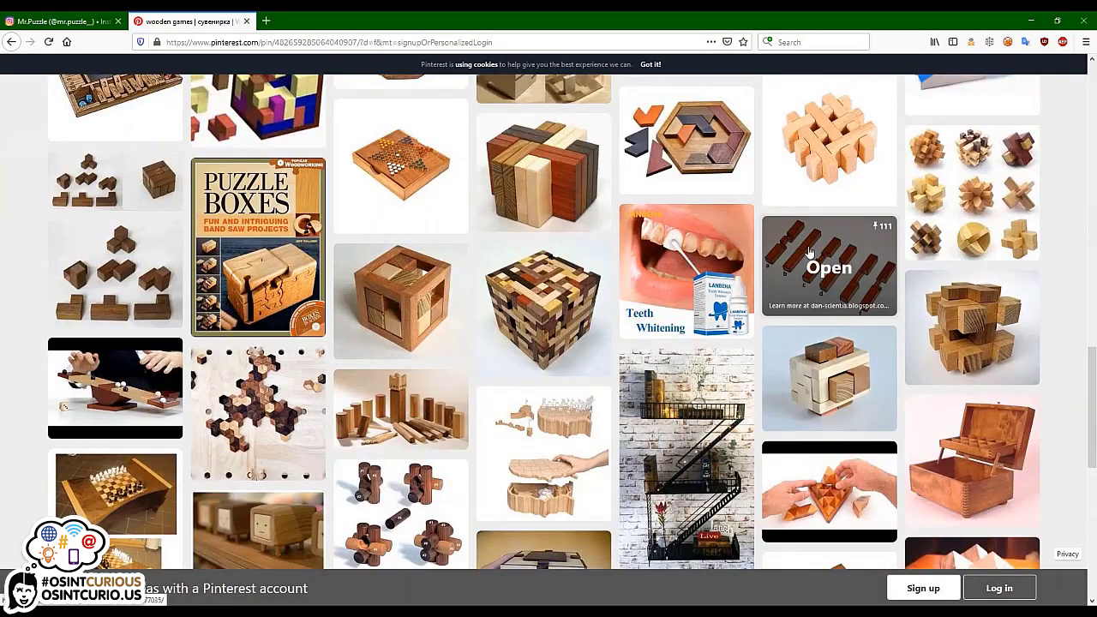
click(809, 251)
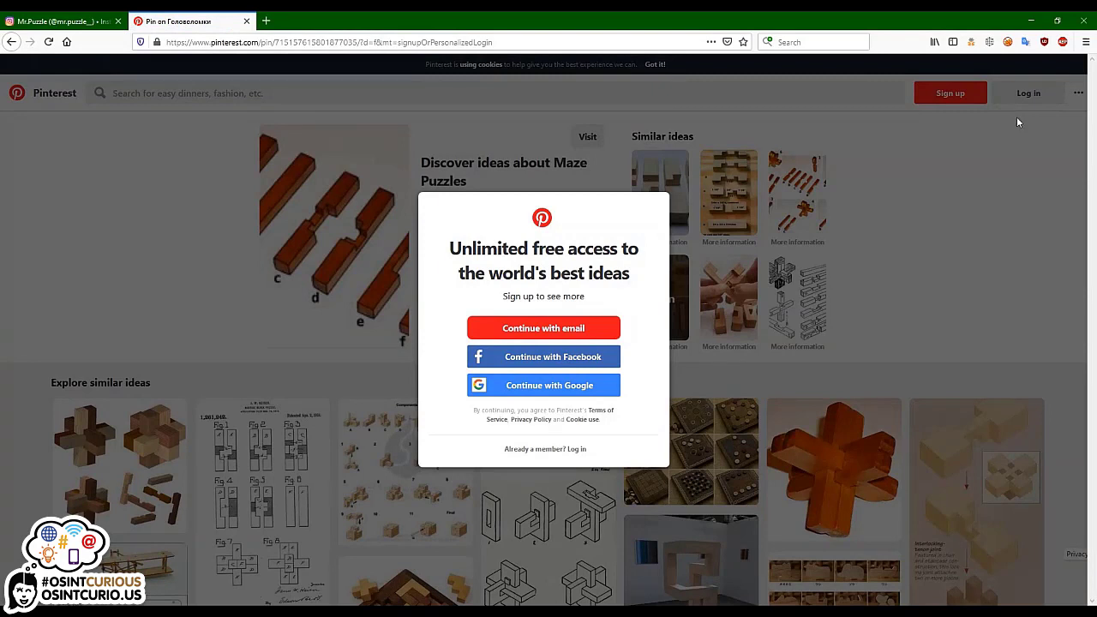
Select the Pinterest sign-up overlay with uBlock Origin's element picker and toggle the preview of the ##.FullPageModal__scroller filter.
click(1045, 42)
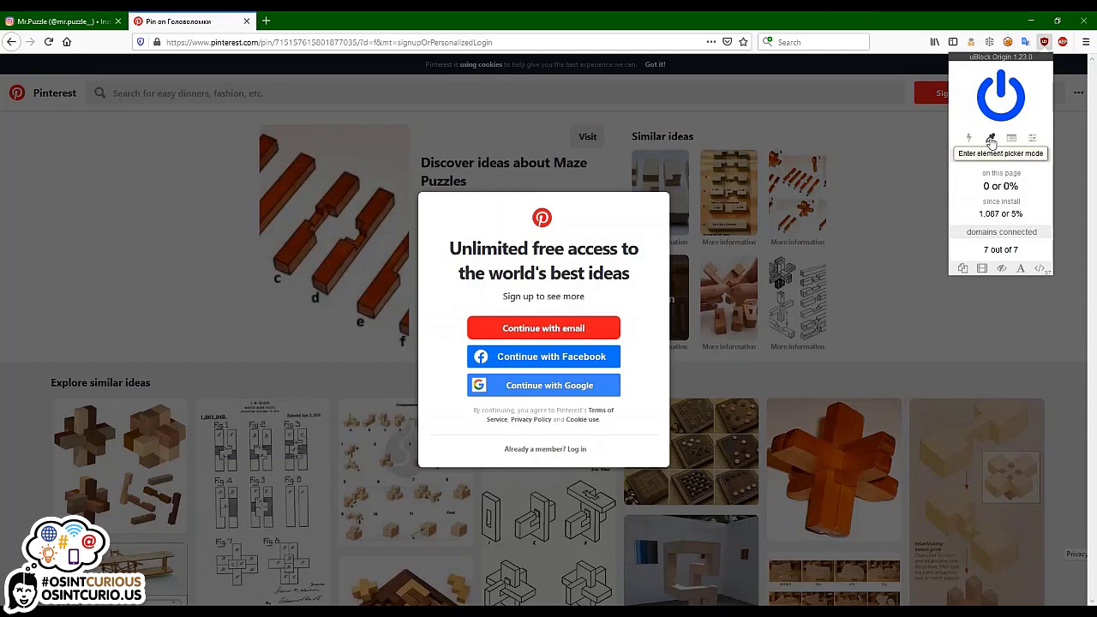
click(991, 139)
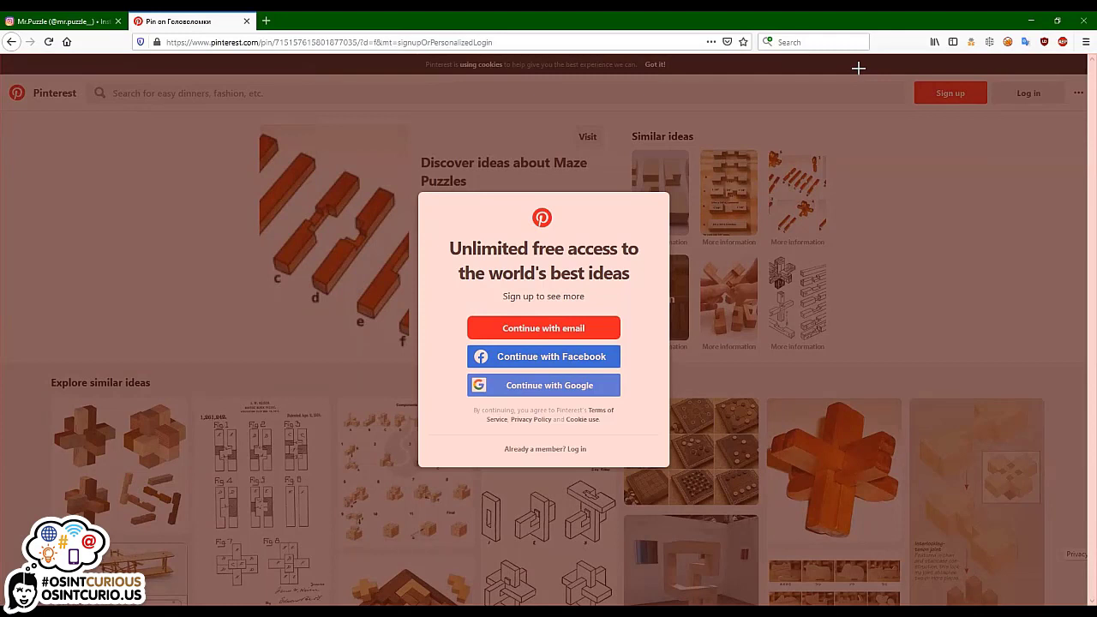
click(858, 67)
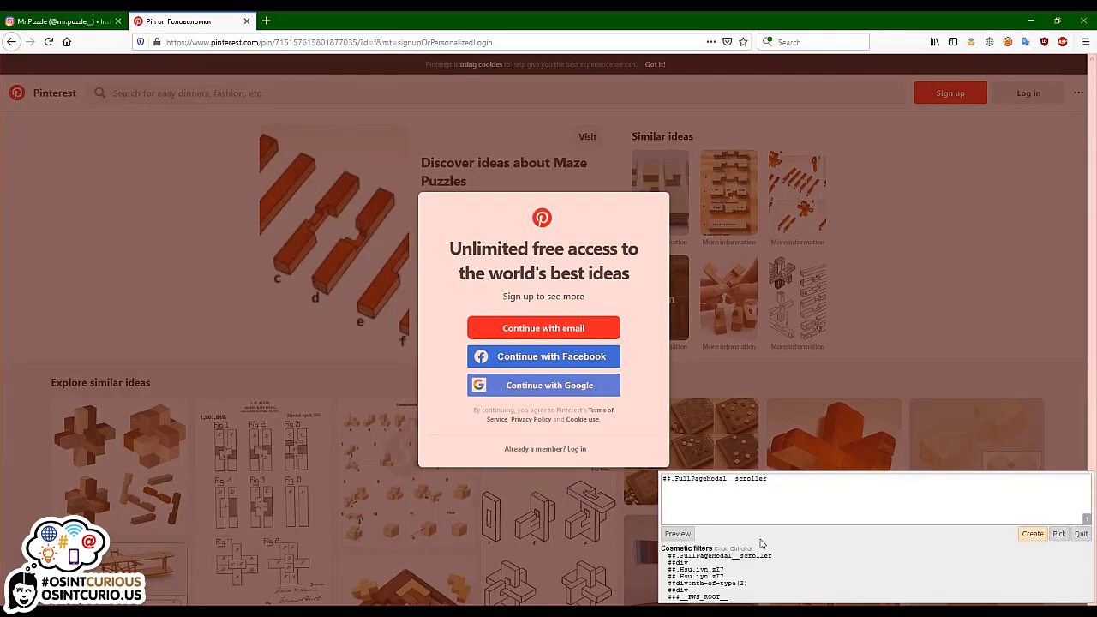
click(677, 535)
click(677, 535)
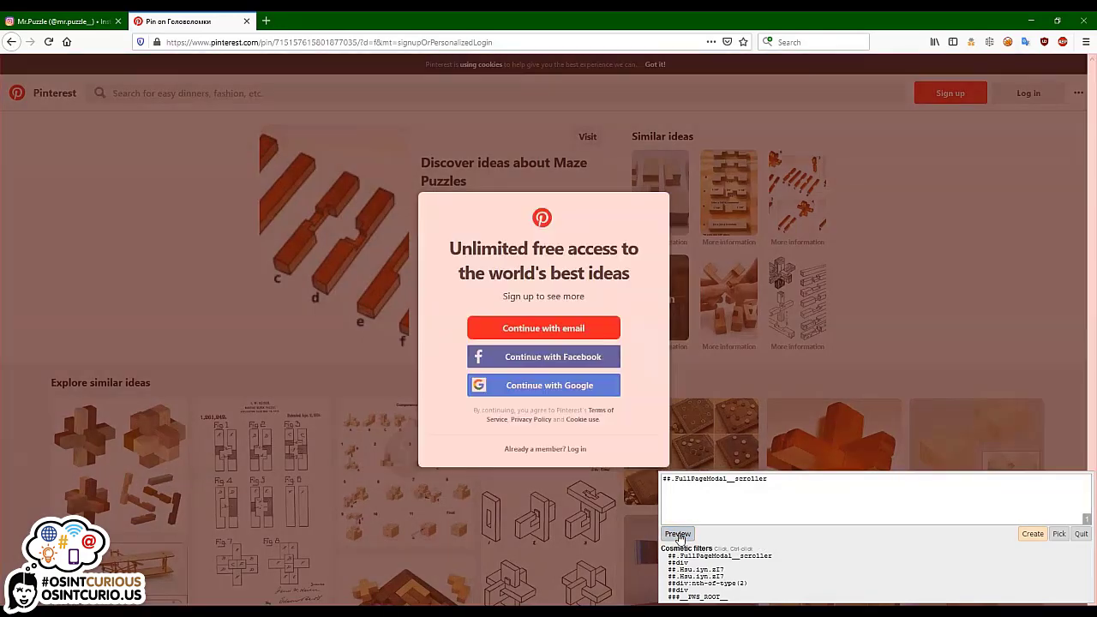
click(677, 535)
click(678, 535)
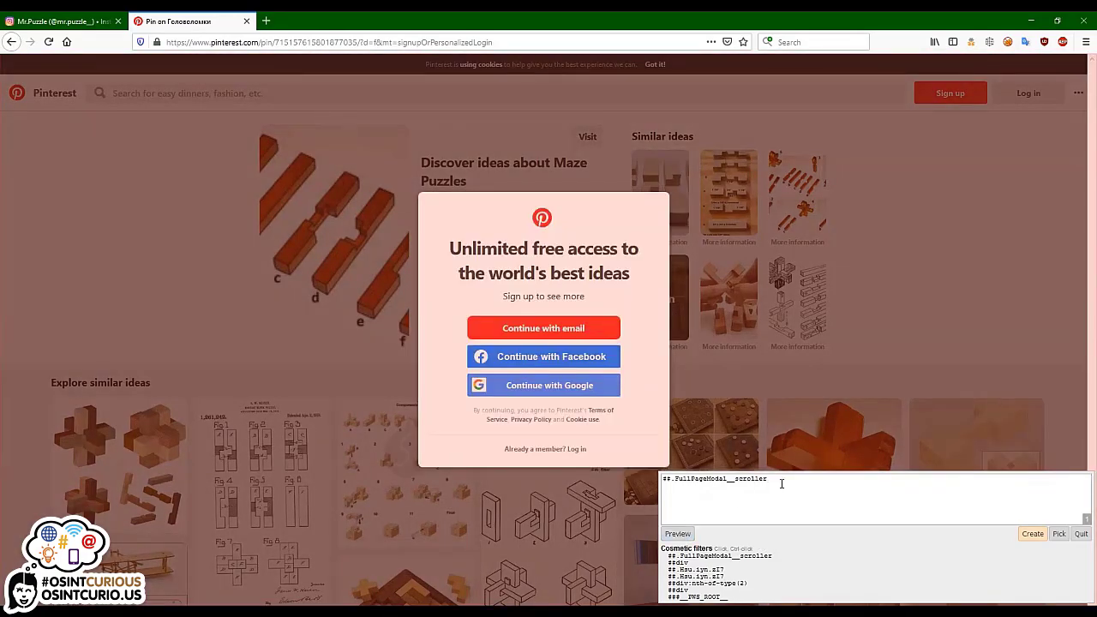
drag(782, 484, 674, 476)
click(708, 509)
click(677, 534)
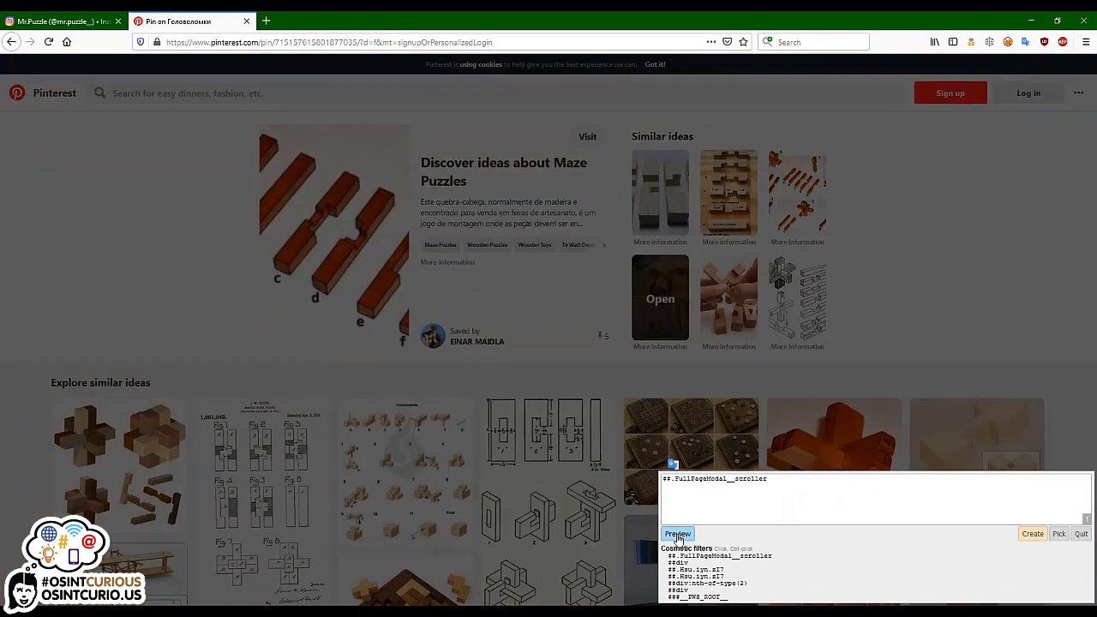
click(677, 535)
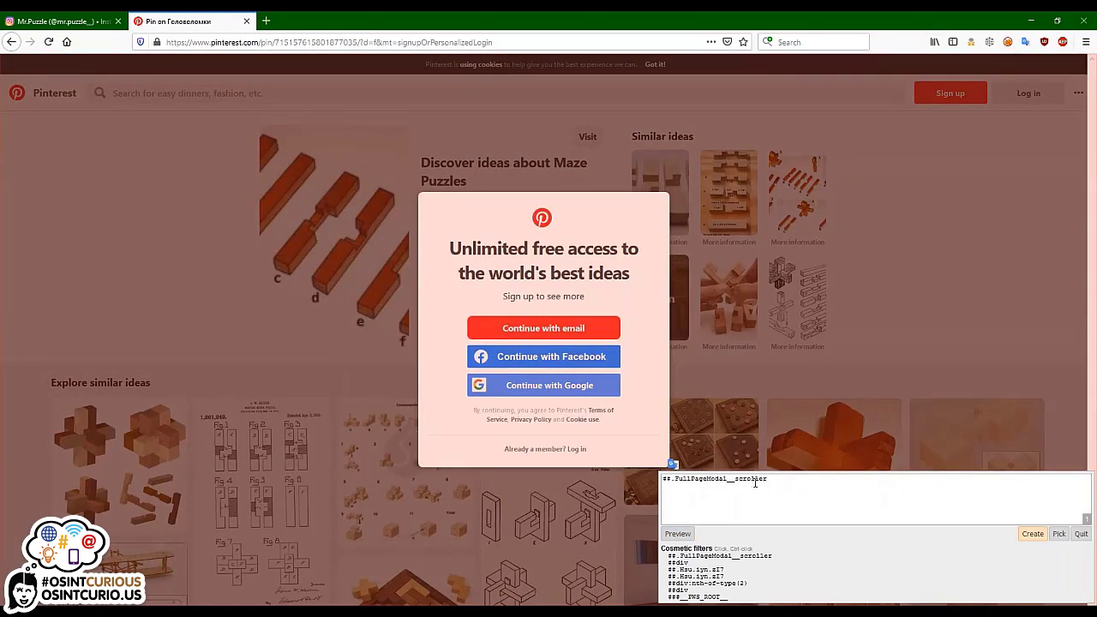
Choose the first ##div cosmetic filter, preview the page with and without it, and create the filter.
click(686, 565)
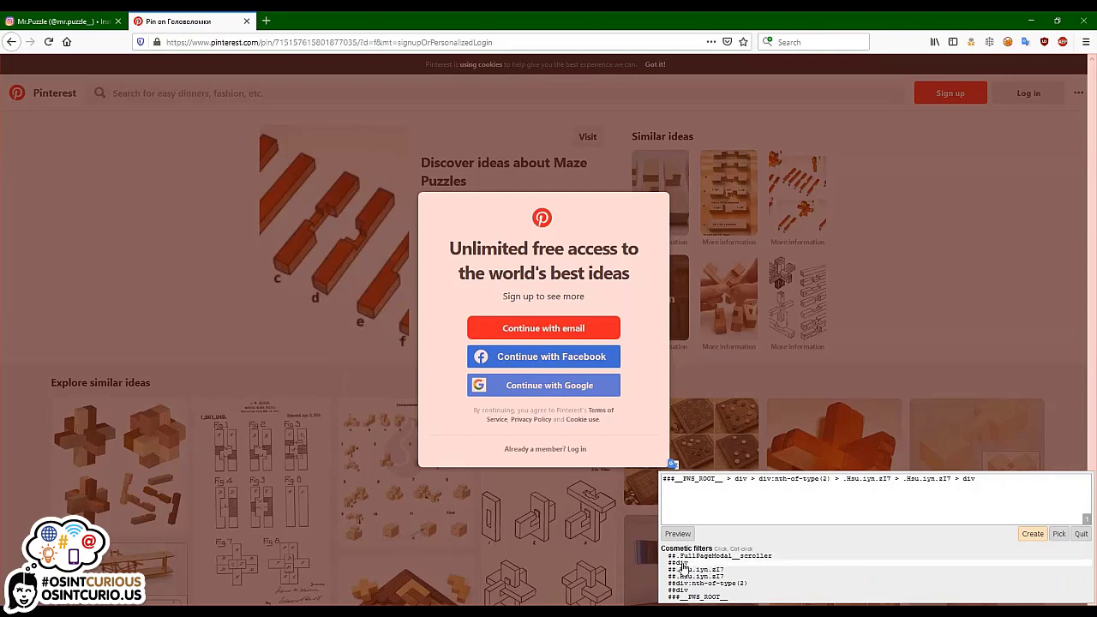
click(677, 534)
click(683, 536)
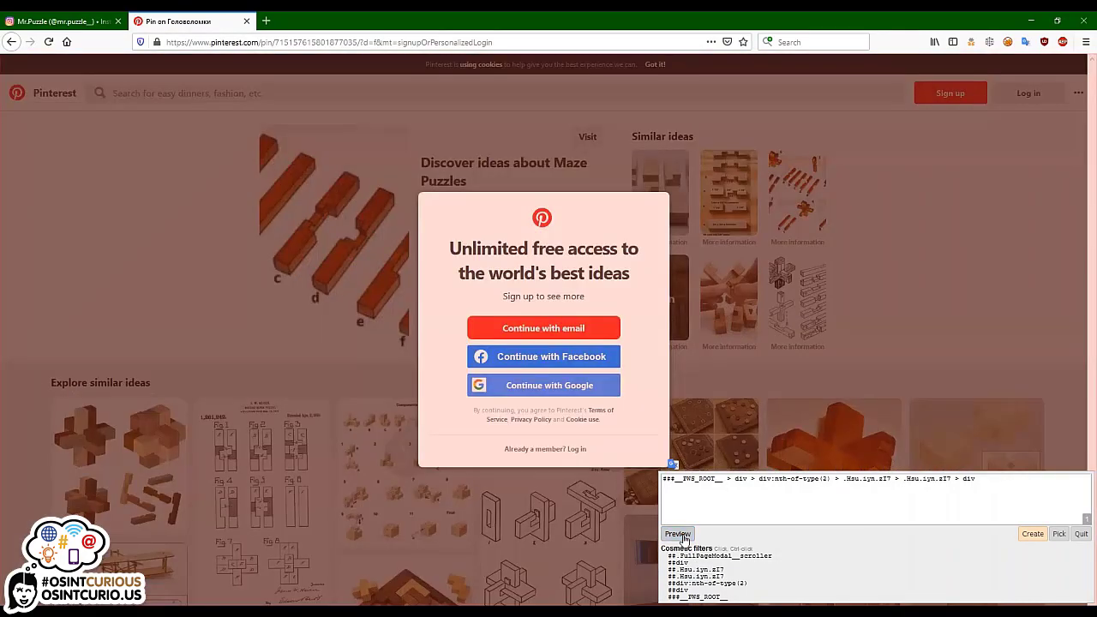
click(677, 535)
click(683, 536)
click(679, 535)
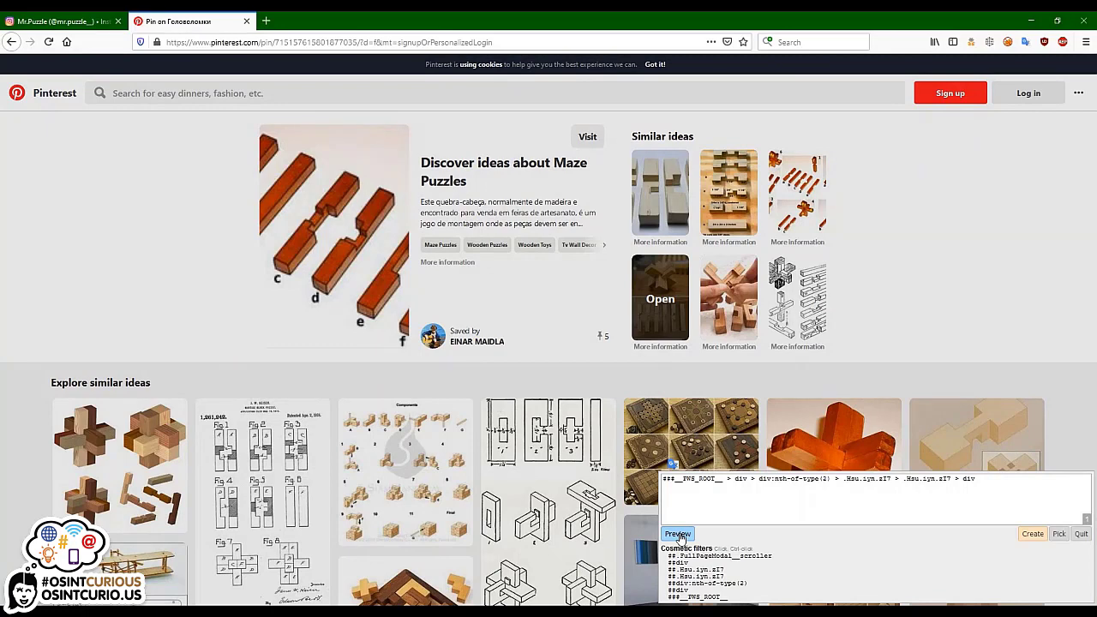
click(1033, 534)
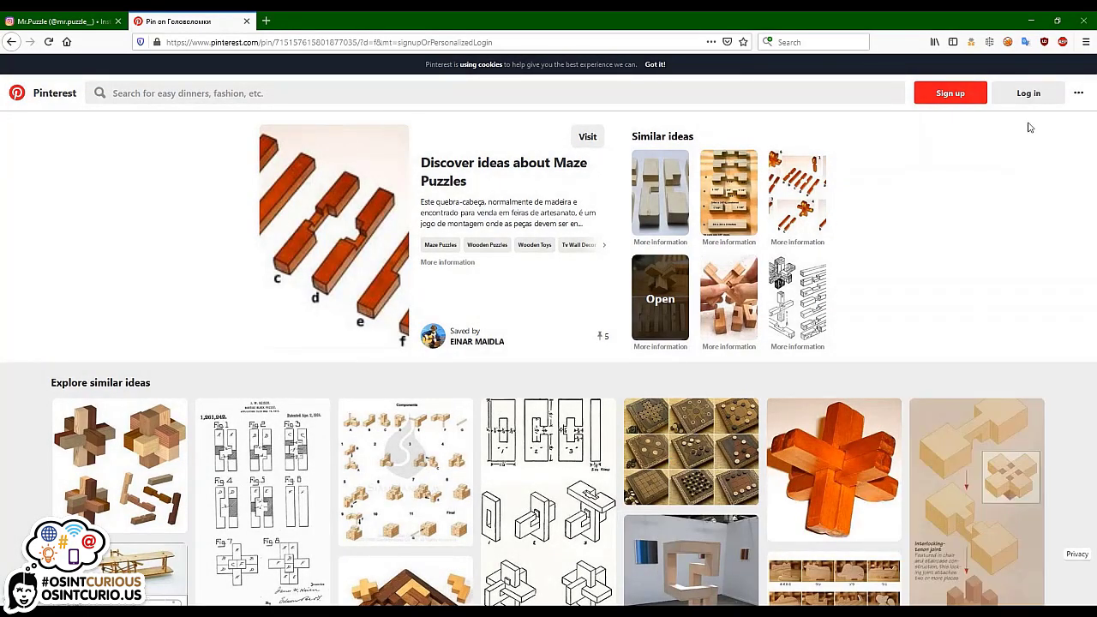
Open the uBlock Origin dashboard and examine the newly created Pinterest rule among the custom filters.
click(1045, 43)
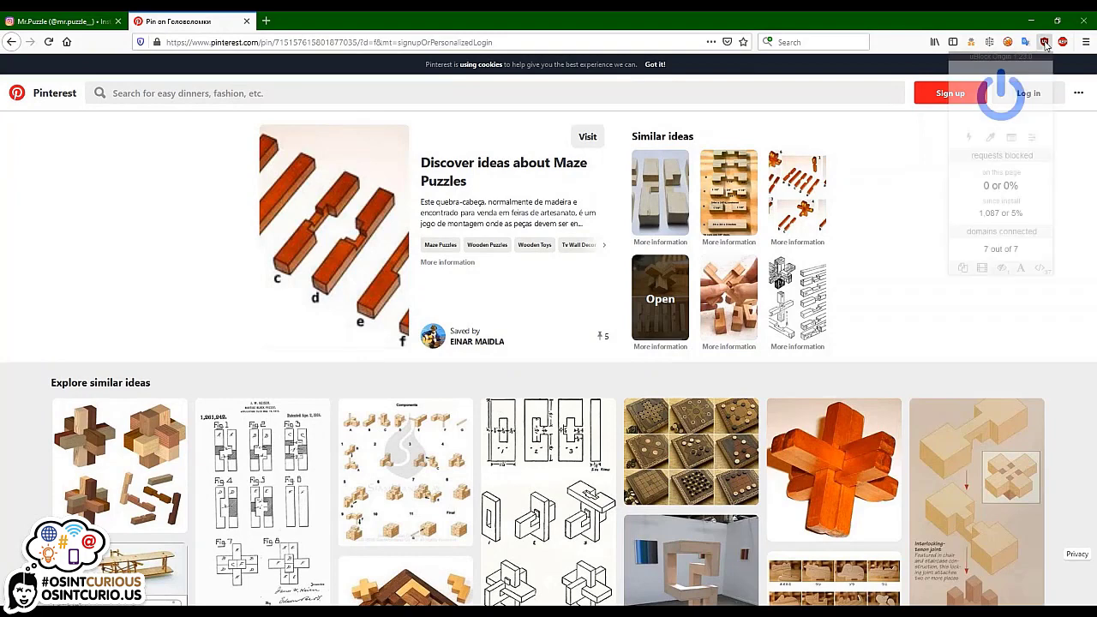
click(1033, 139)
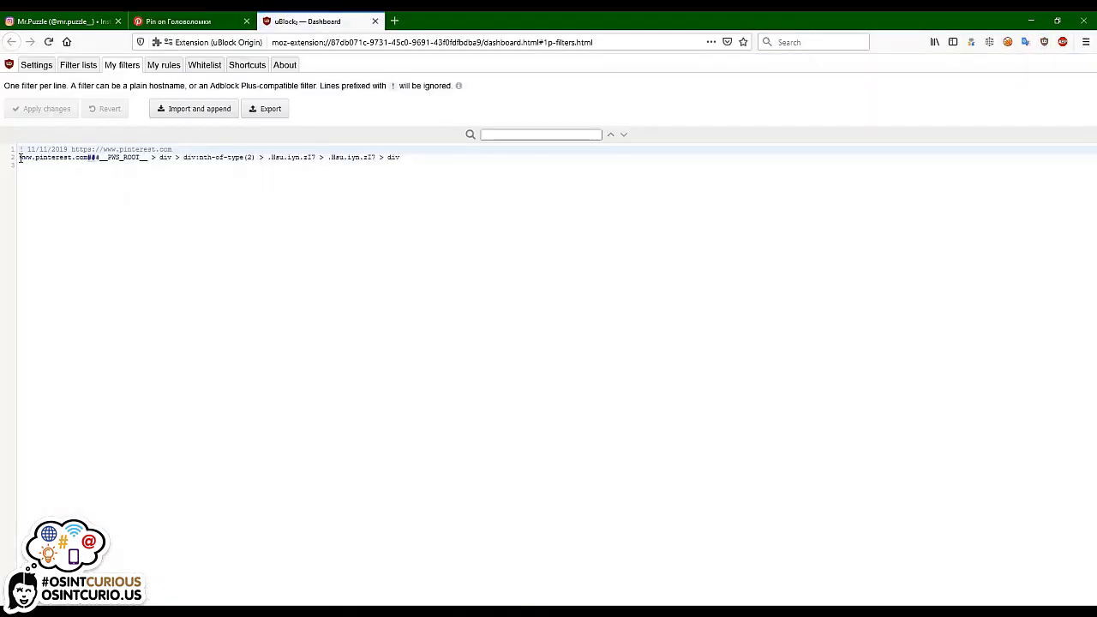
drag(19, 158, 408, 164)
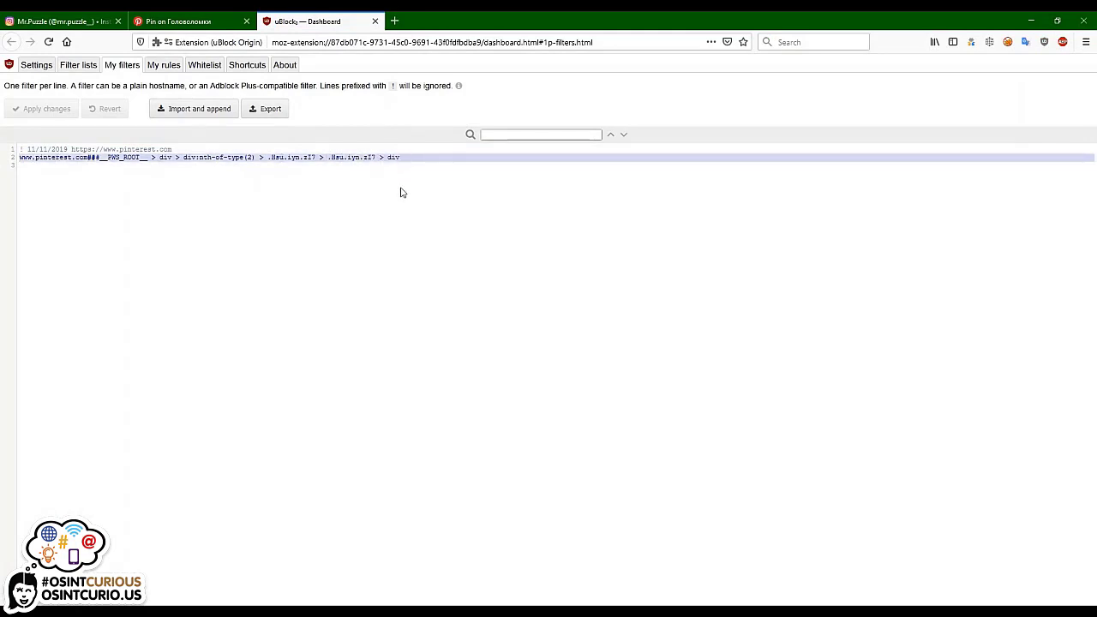
click(400, 182)
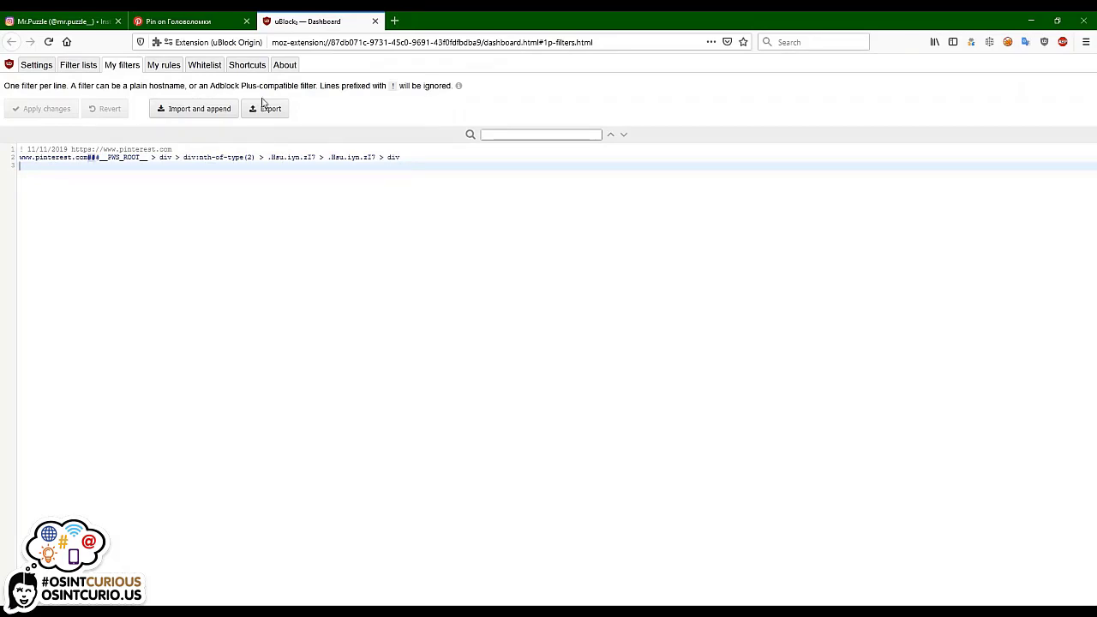
Return to the Pinterest page and open the 1918 burr puzzle patent pin to test the overlay filter.
click(199, 23)
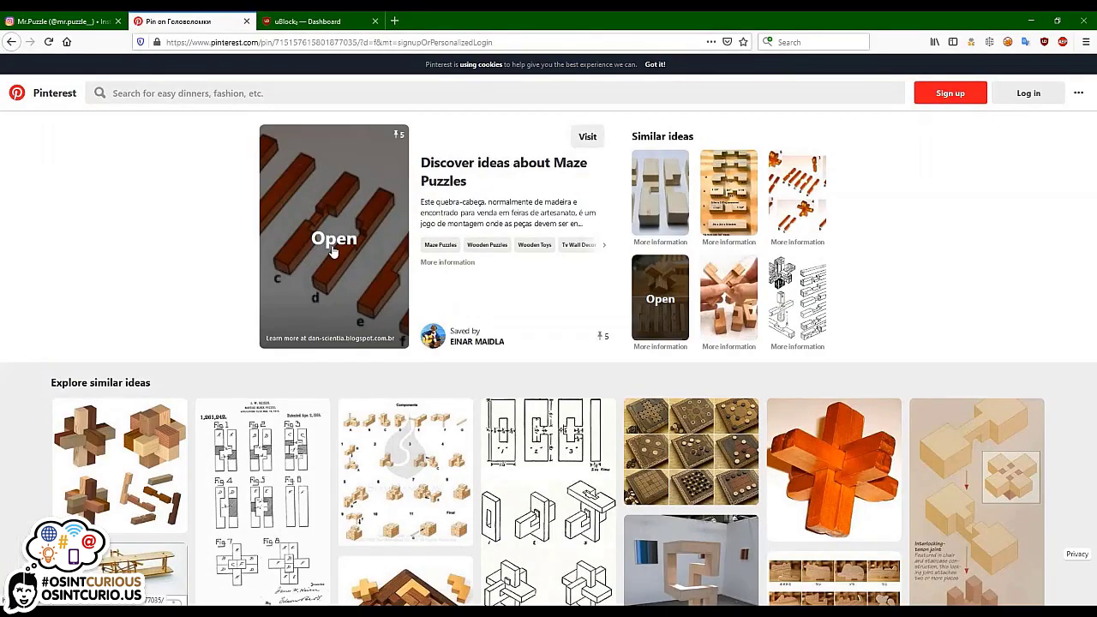
click(293, 425)
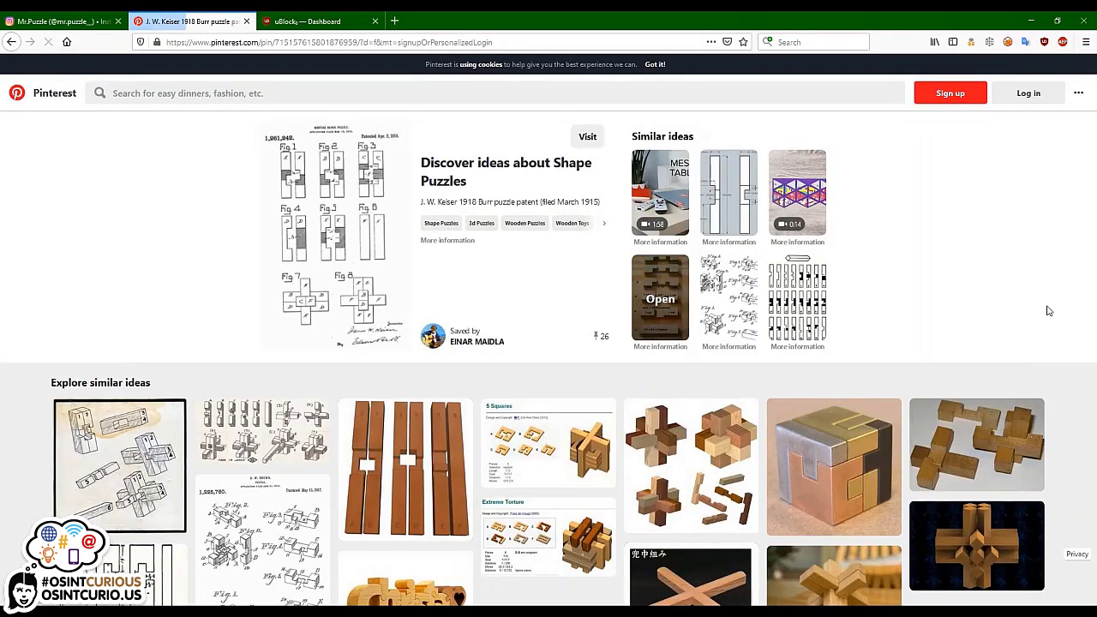
click(319, 23)
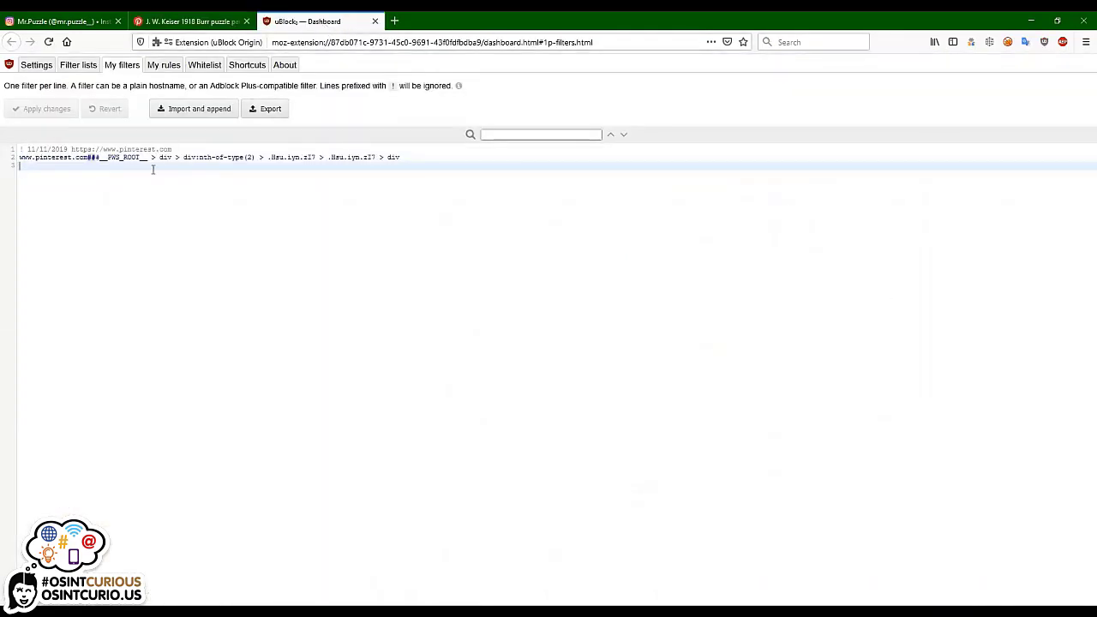
text(www.pin)
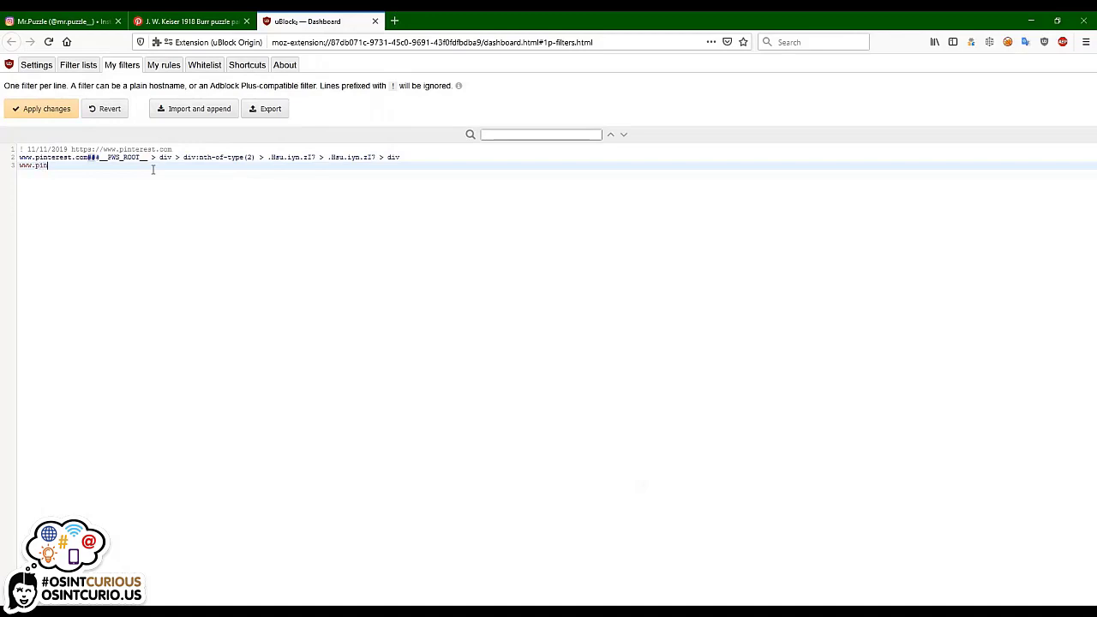
text(terest.com)
text(##)
text(body:style(ove)
text(rflow: visible)
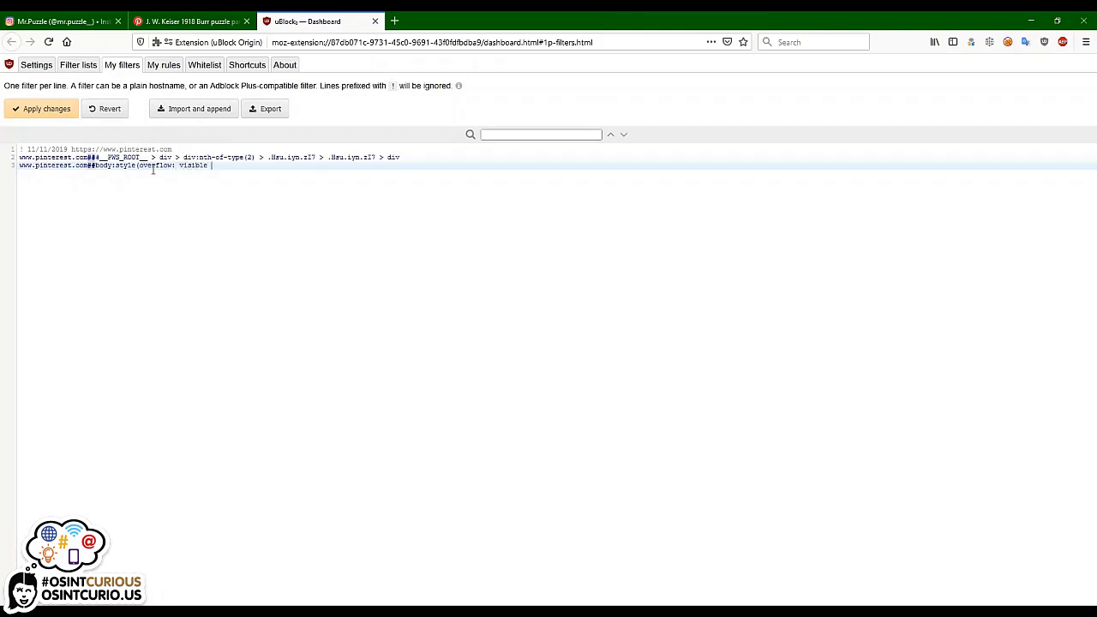
text( !important;)
click(48, 111)
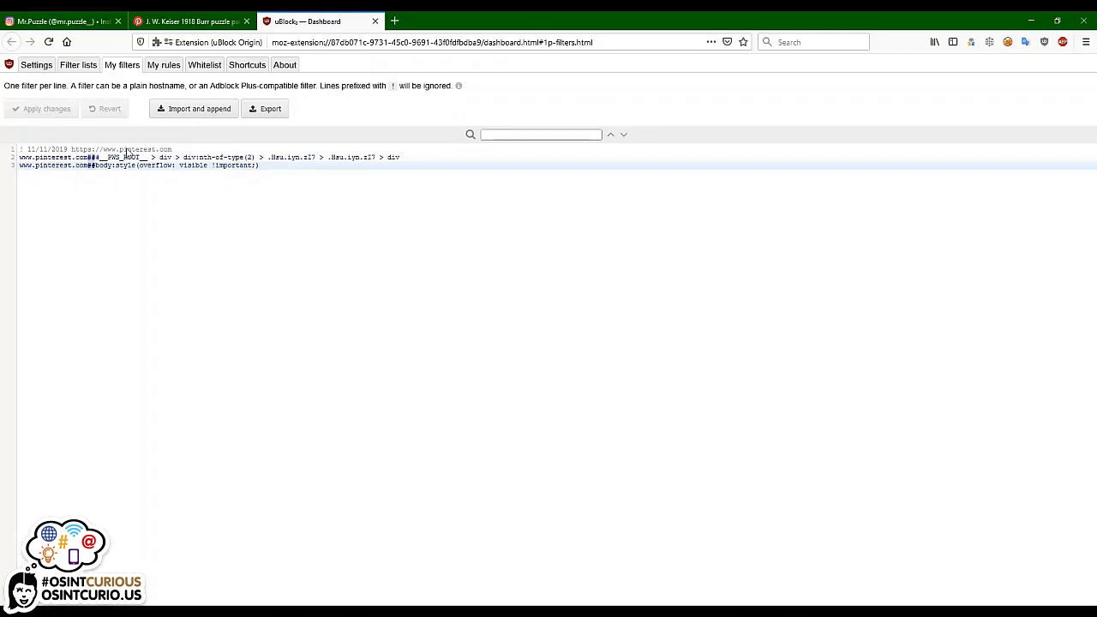
Test the filters on Pinterest by scrolling the "How to Make a Japanese Puzzle" pin and opening the Wooden Burr Puzzles pin.
click(193, 24)
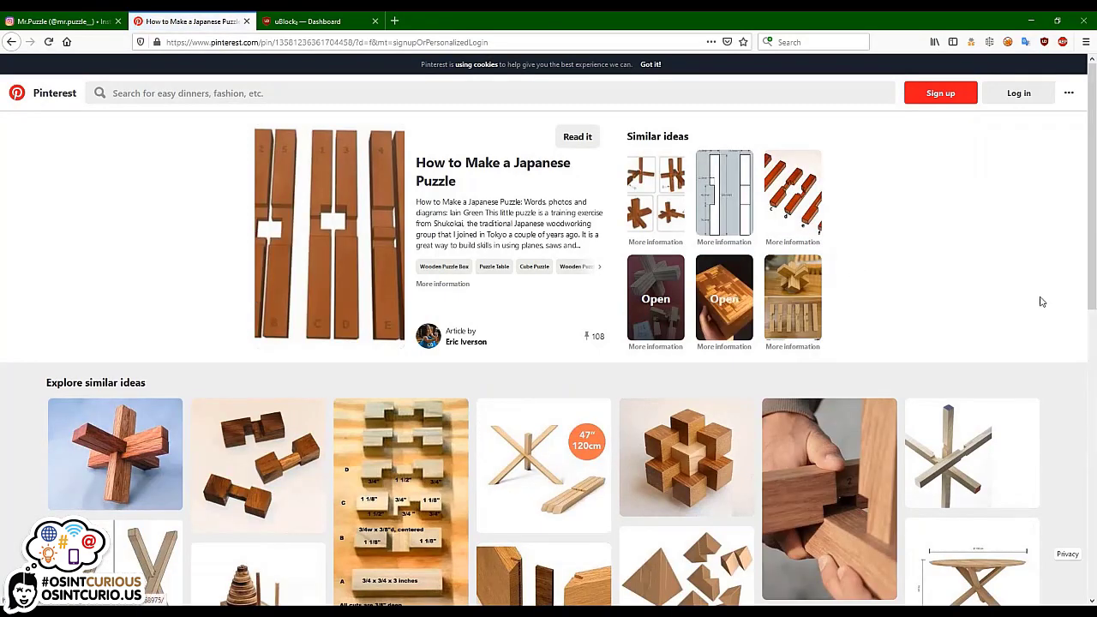
scroll(833, 448, down, 10)
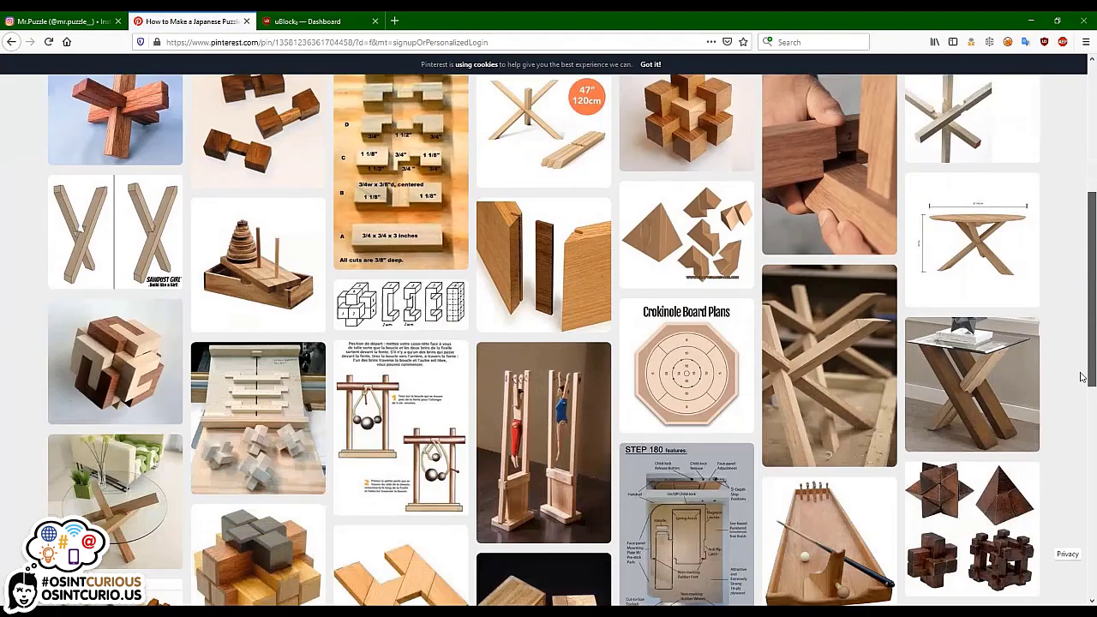
scroll(827, 445, down, 3)
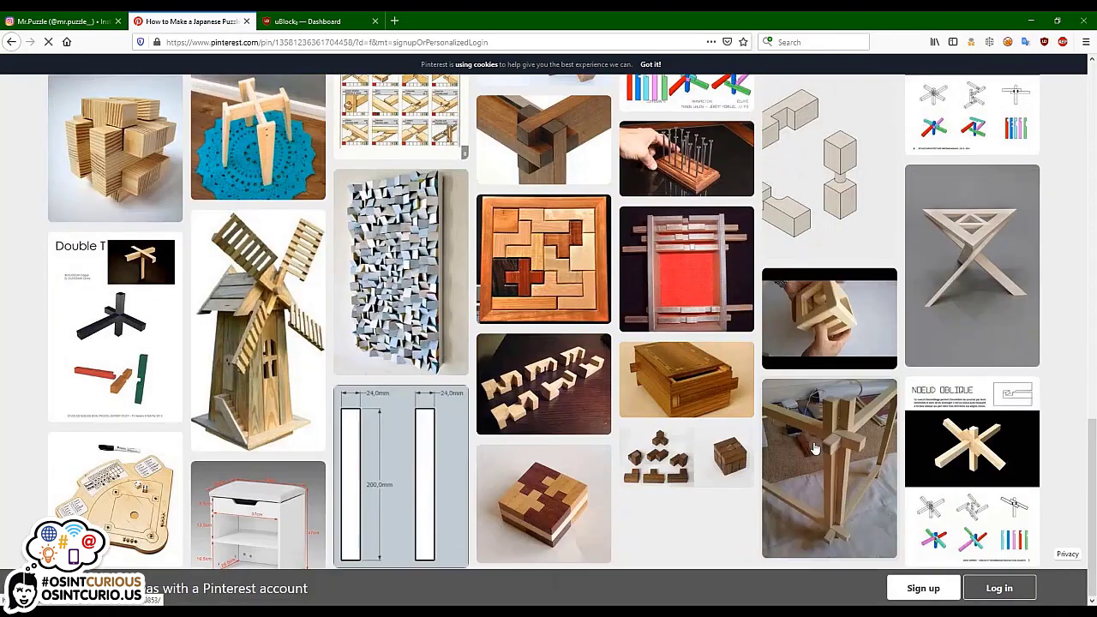
click(566, 358)
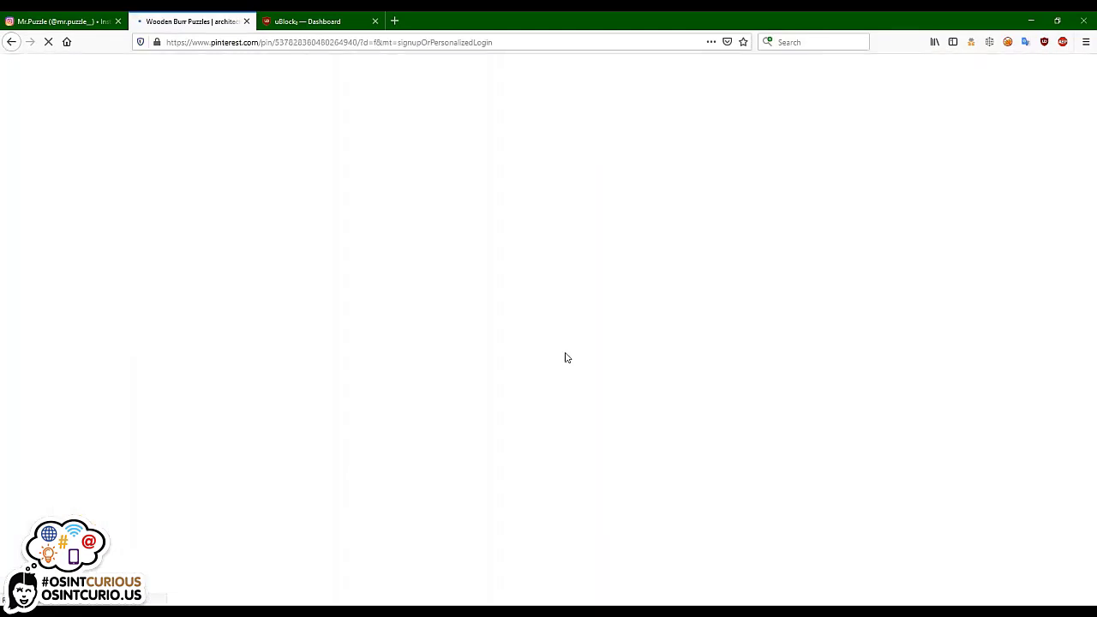
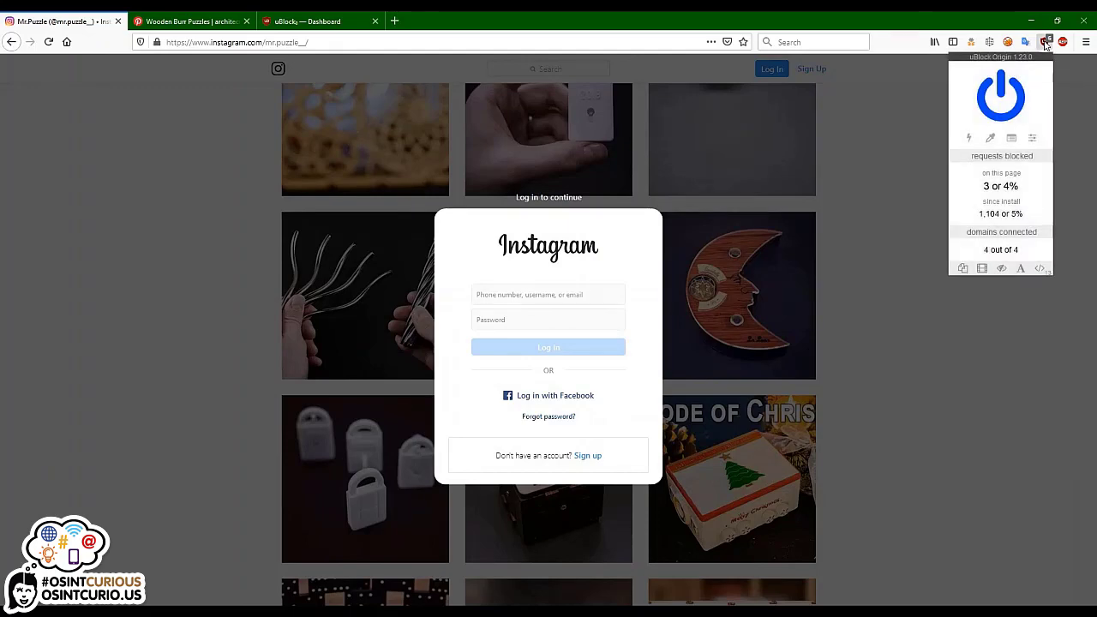
Pick the full-page Instagram login overlay with uBlock Origin's element picker, preview its removal, and create the cosmetic filter ##.Yx5HN.RnEpo.
click(991, 139)
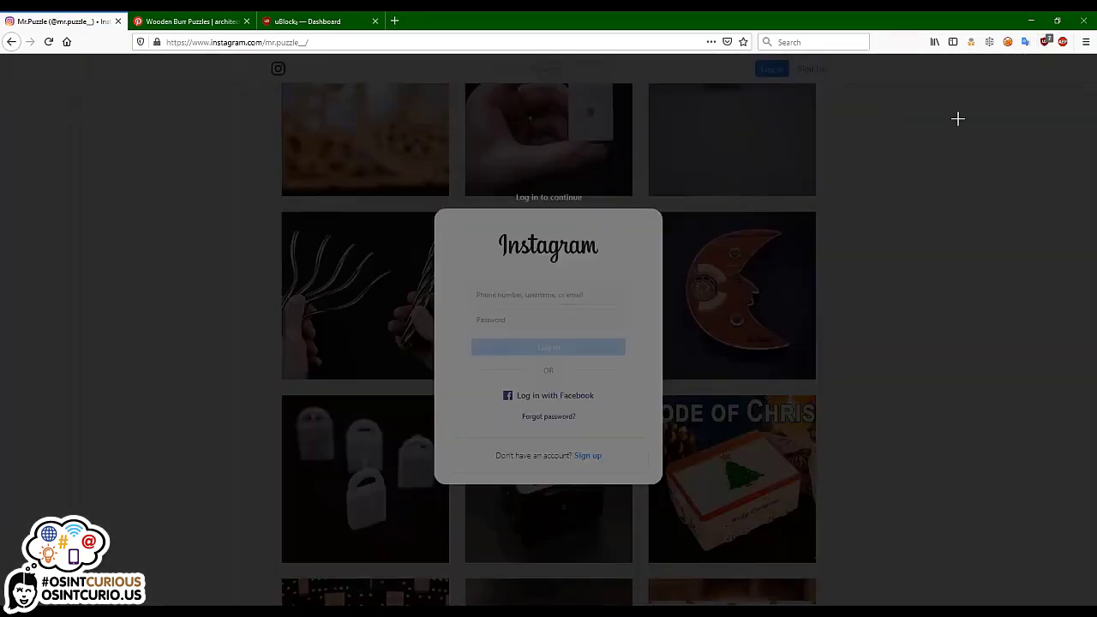
click(703, 77)
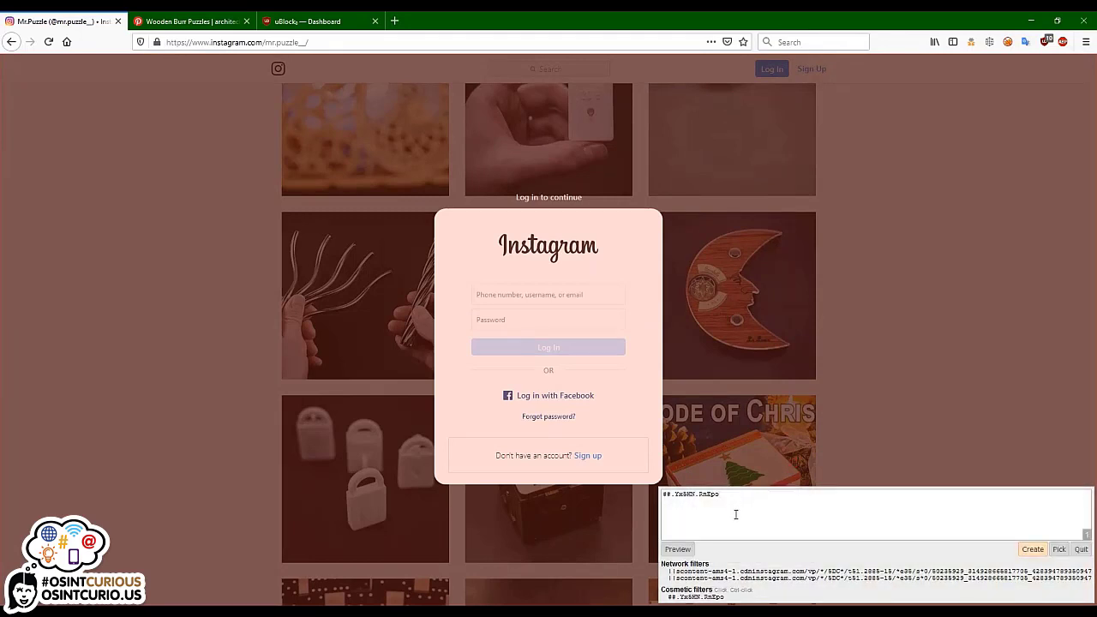
click(677, 549)
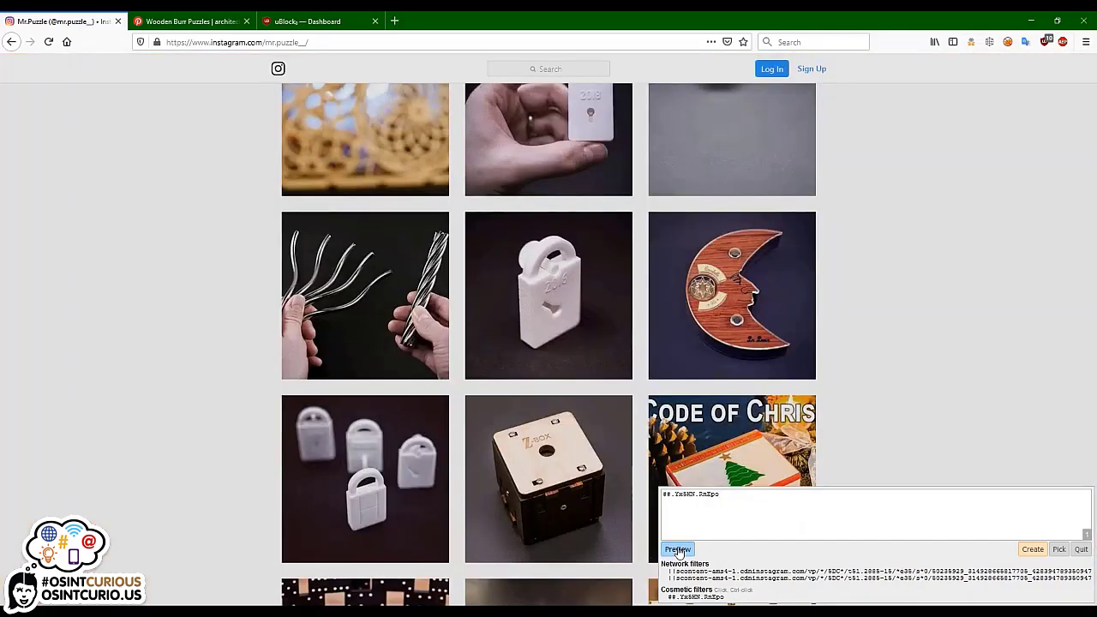
click(678, 550)
click(678, 549)
click(677, 549)
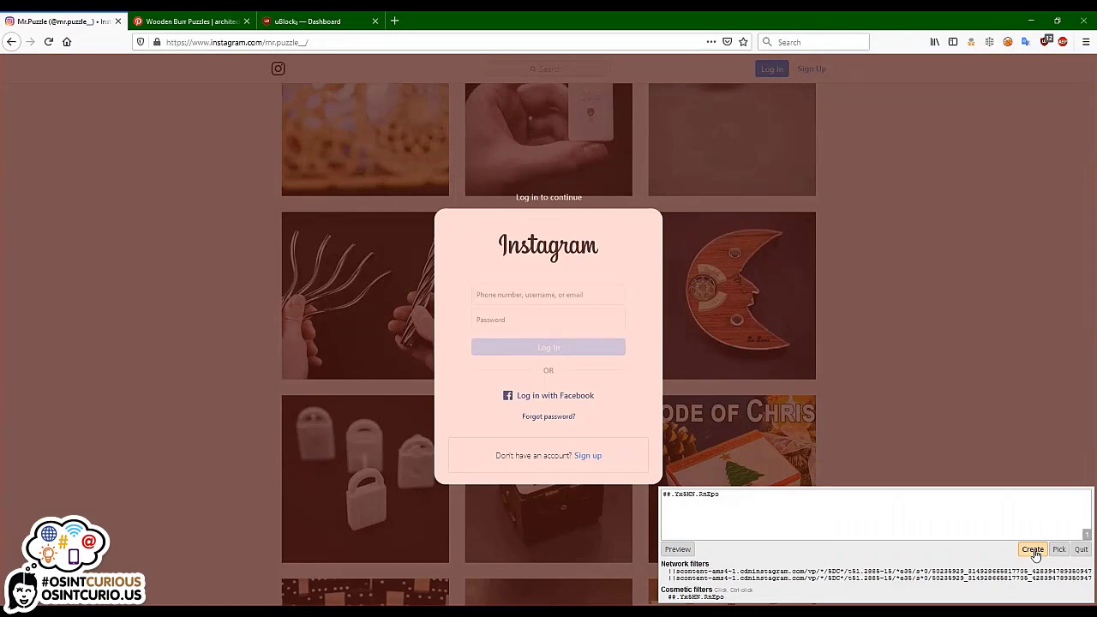
click(1034, 552)
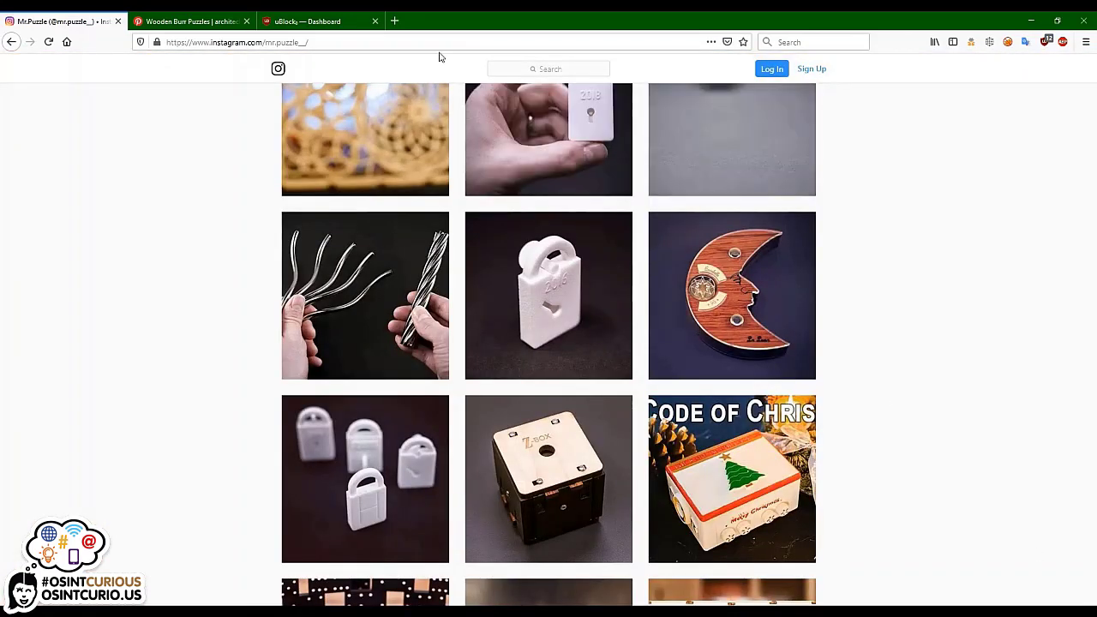
Reload the uBlock Origin dashboard and examine the newly created Instagram rule among the custom filters.
click(341, 19)
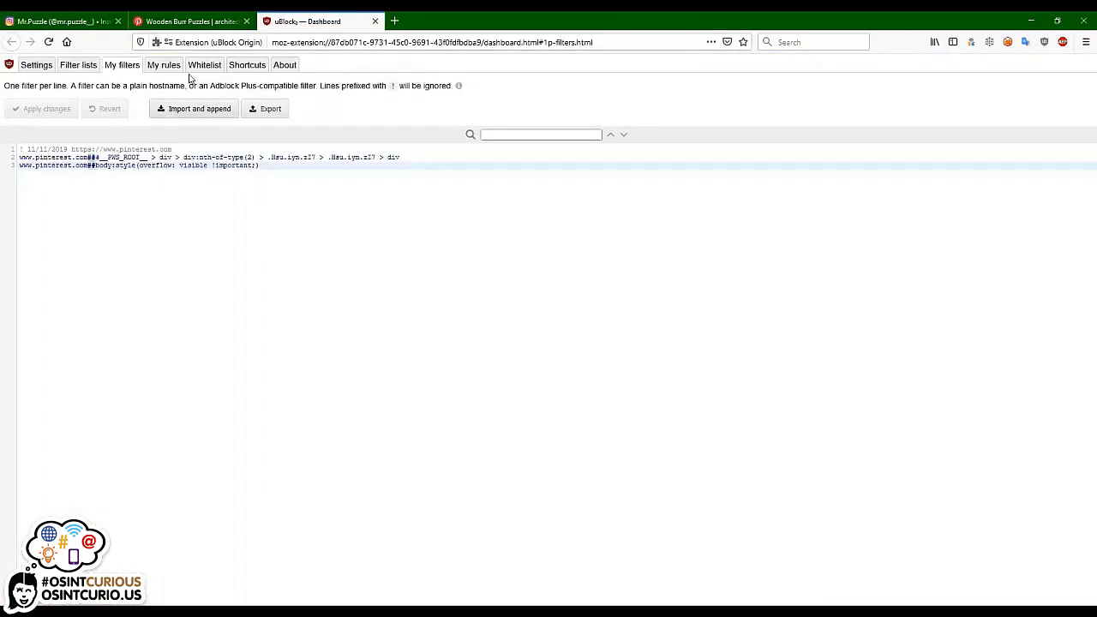
click(48, 42)
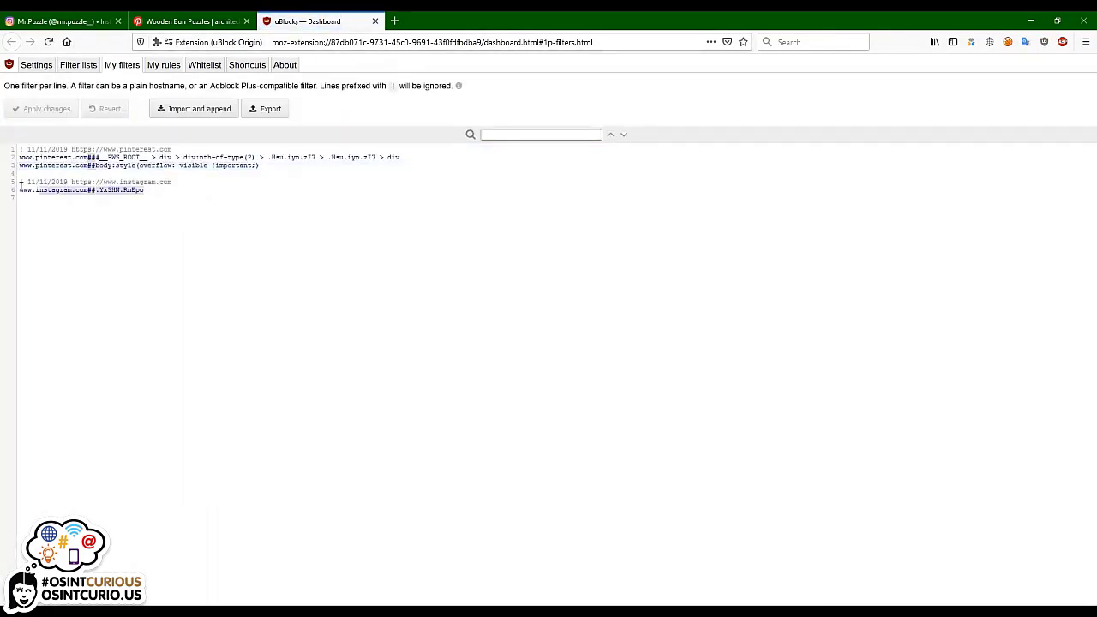
drag(20, 181, 138, 193)
click(138, 193)
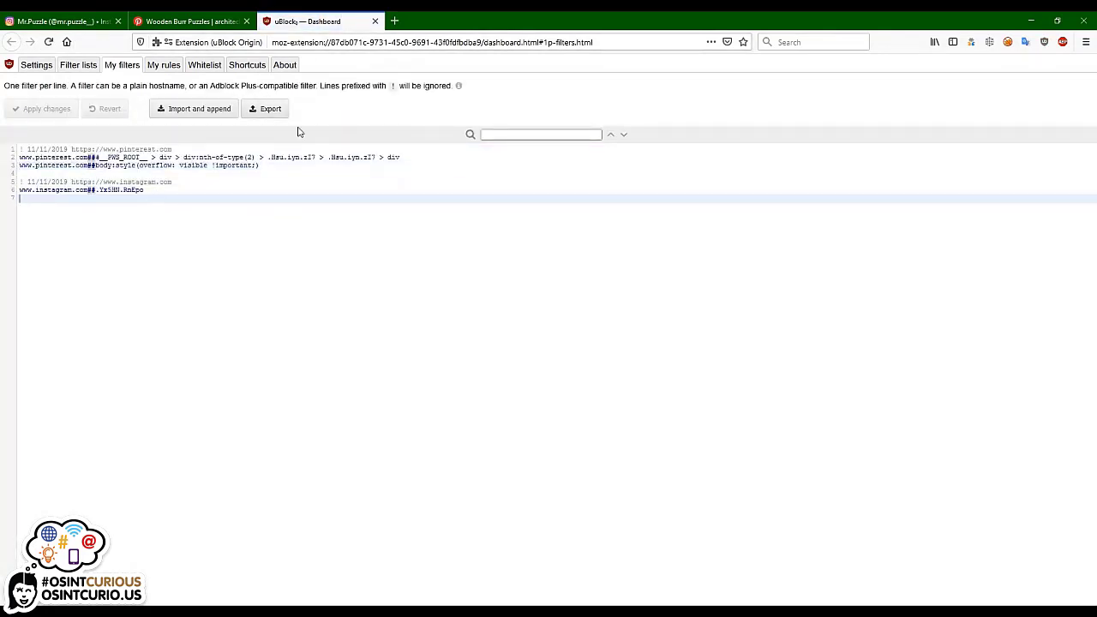
drag(260, 165, 89, 167)
key(ctrl+c)
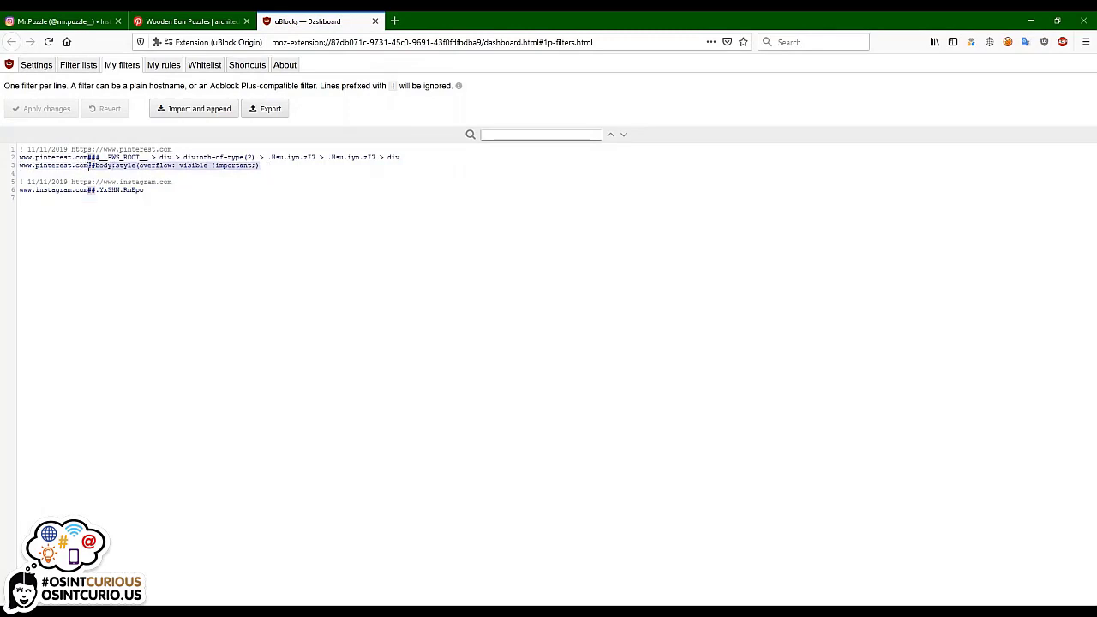
click(88, 232)
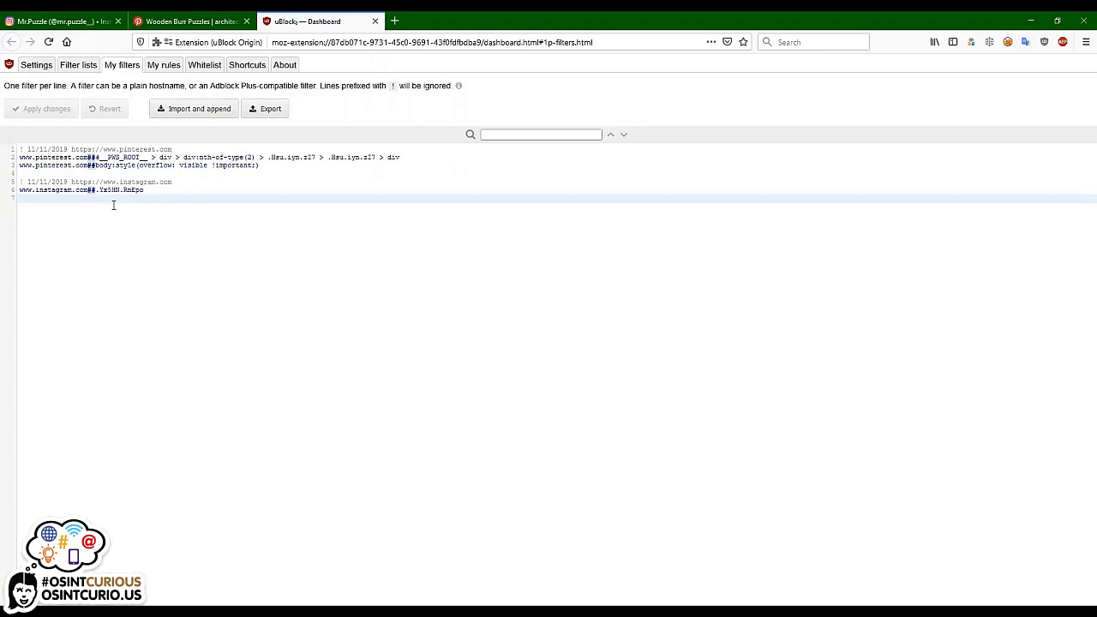
text(www.instagr)
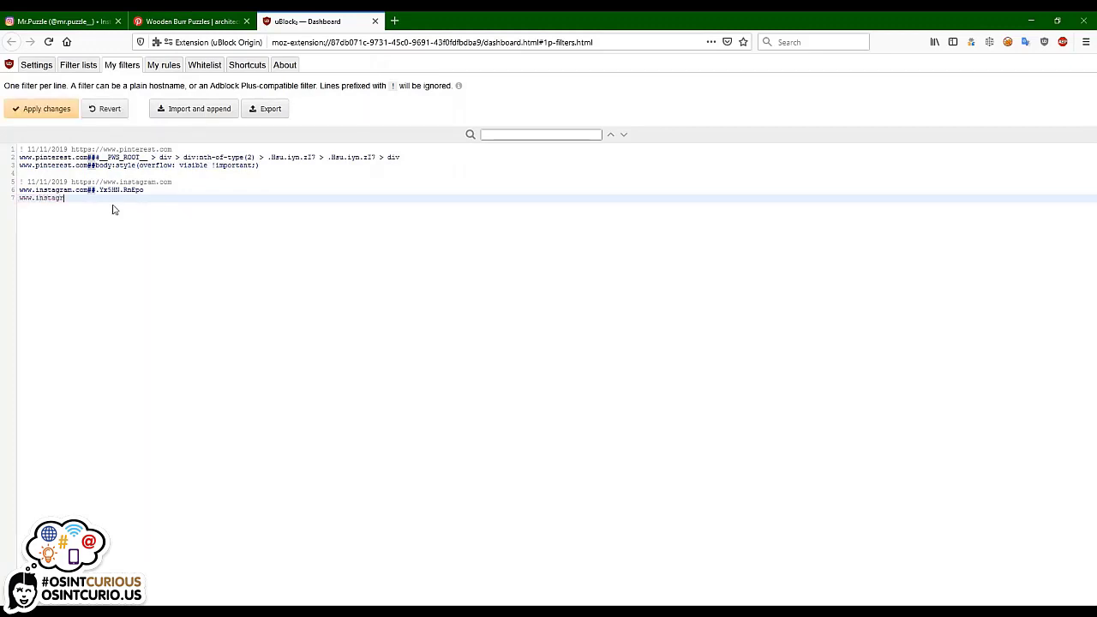
text(am.com)
key(ctrl+v)
drag(94, 198, 261, 198)
click(265, 199)
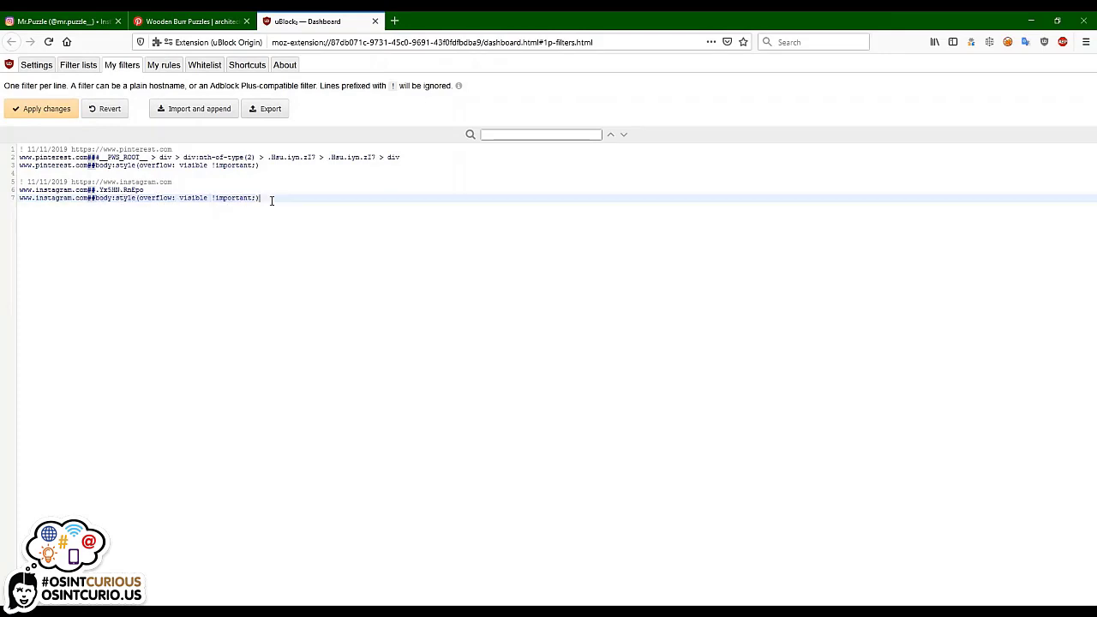
click(53, 113)
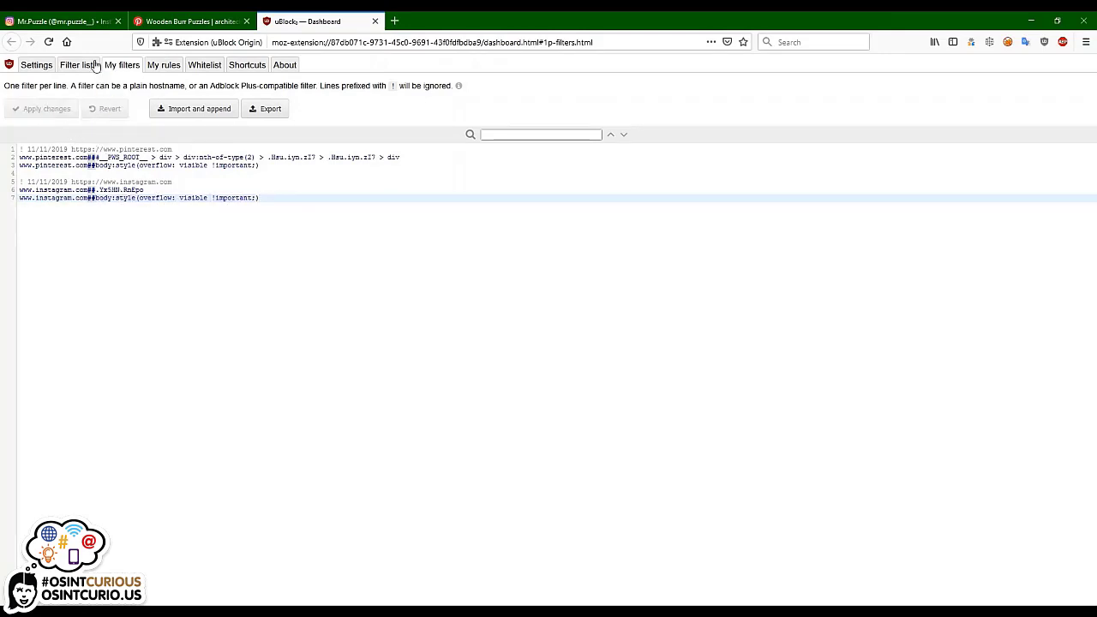
Reload the Mr.Puzzle Instagram profile and scroll far down its posts to test the overlay and scrolling filters.
click(74, 22)
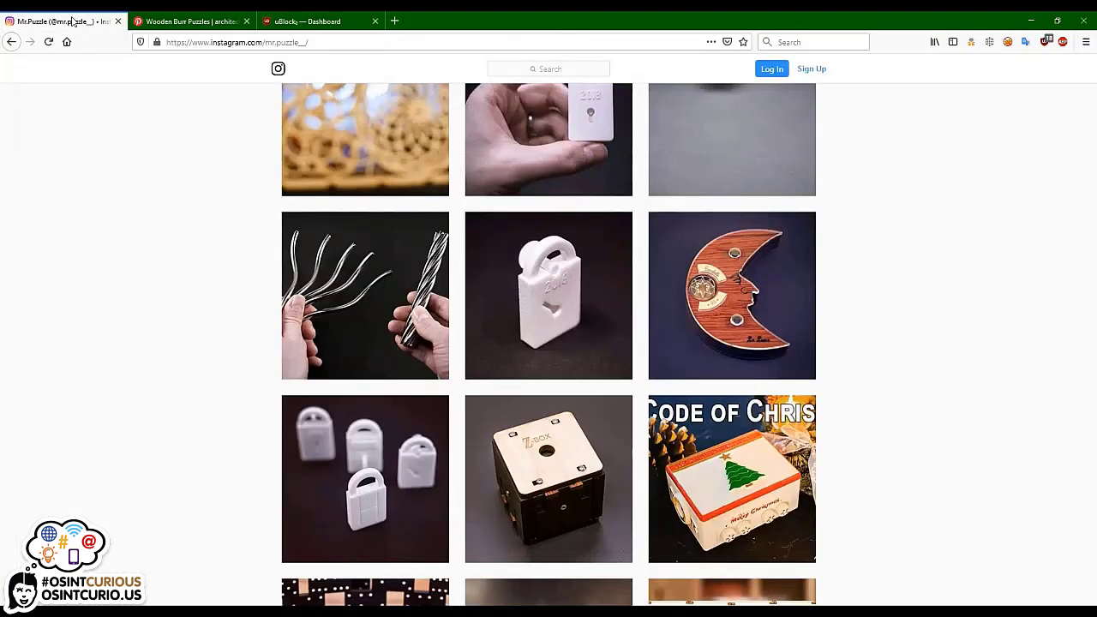
key(F5)
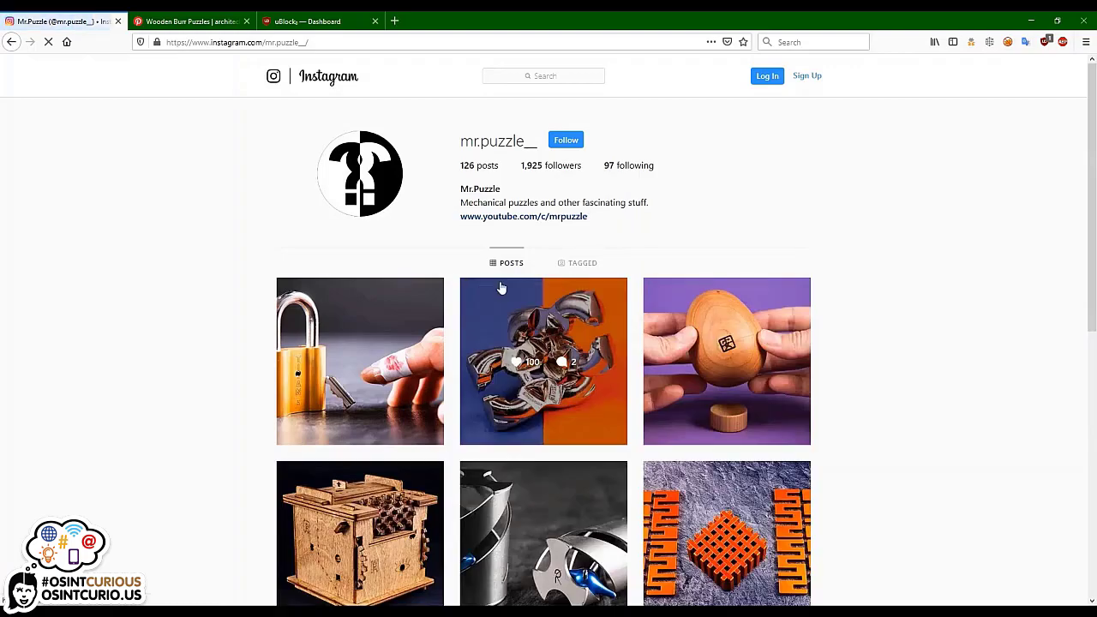
scroll(910, 360, down, 15)
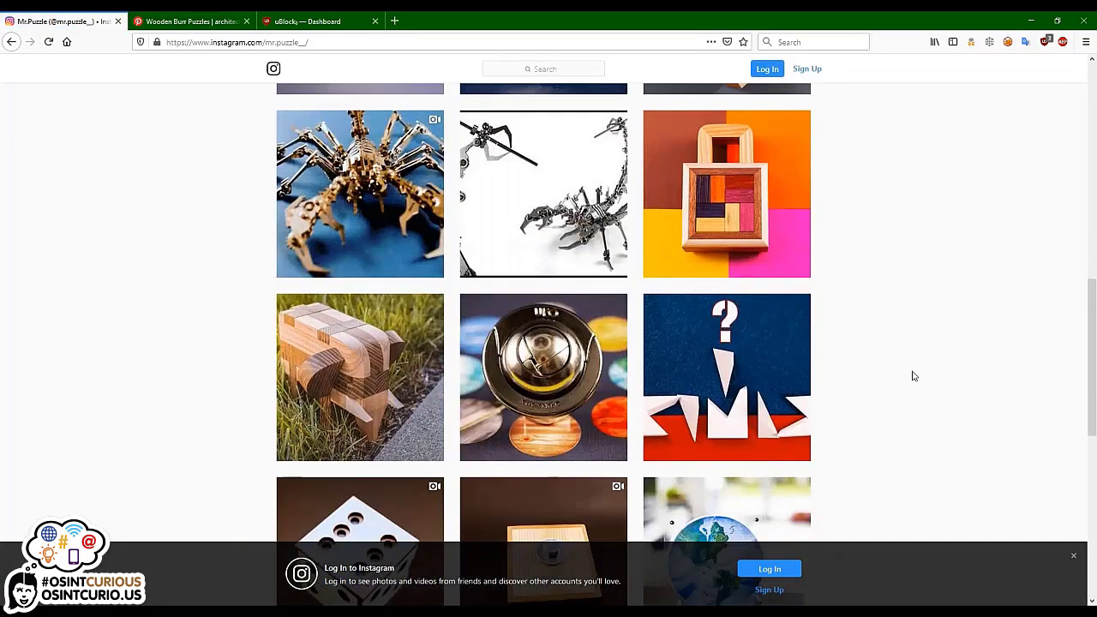
scroll(913, 372, down, 10)
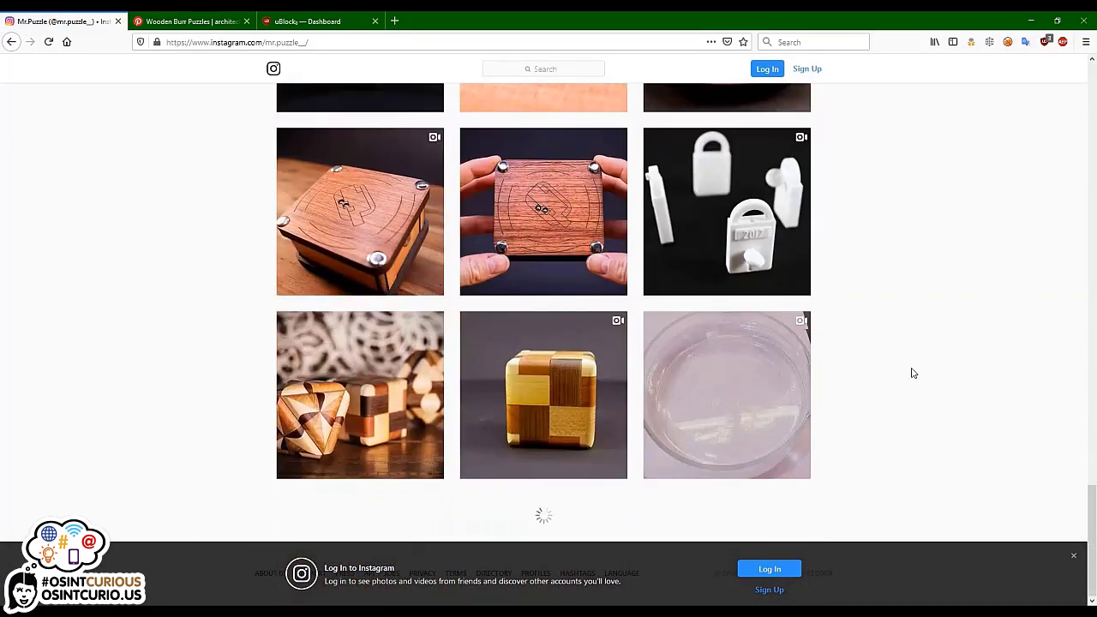
scroll(913, 372, down, 10)
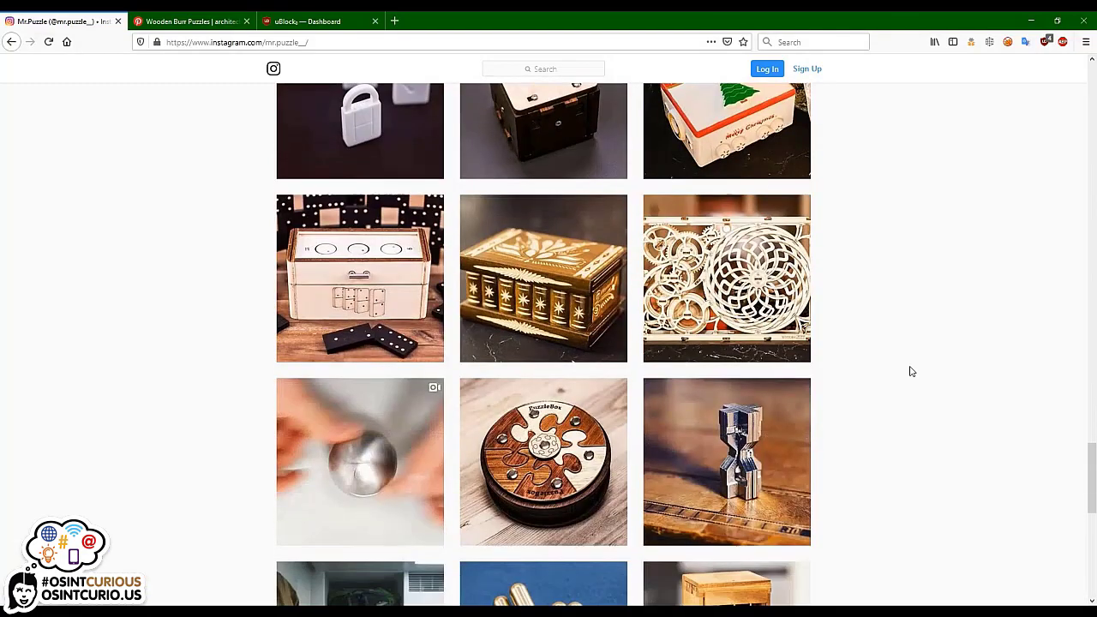
scroll(912, 371, down, 8)
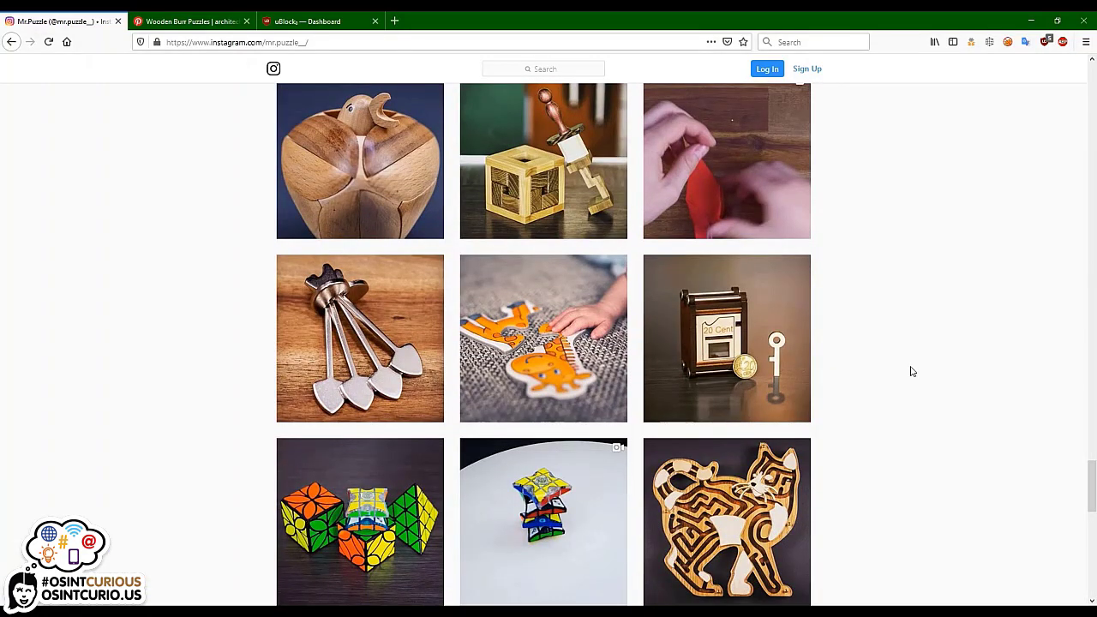
scroll(912, 370, down, 10)
scroll(910, 369, down, 14)
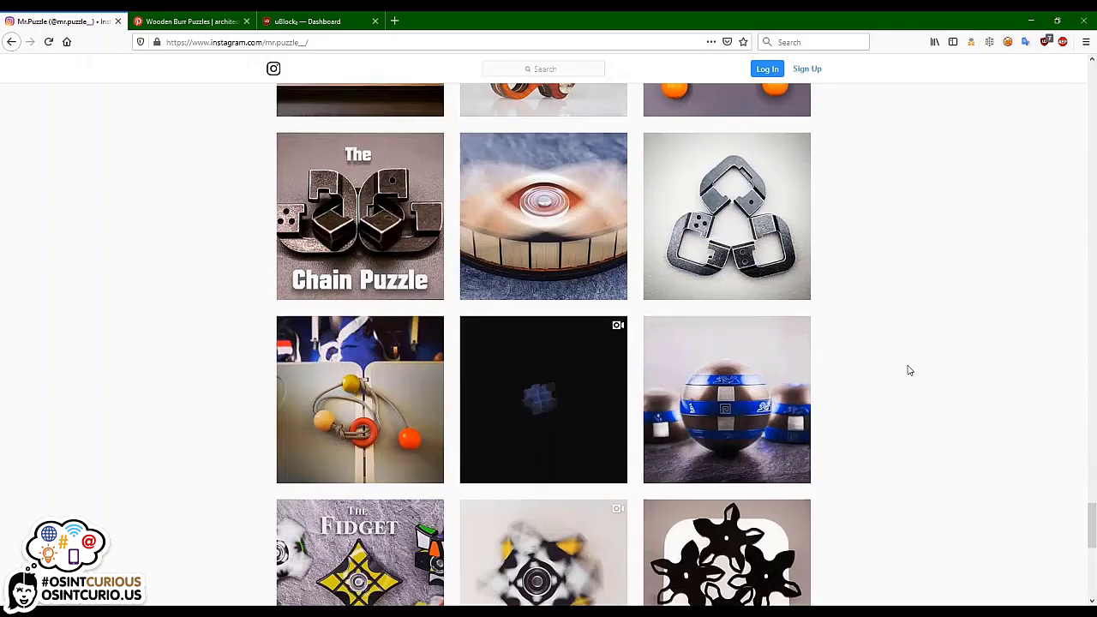
scroll(911, 371, down, 14)
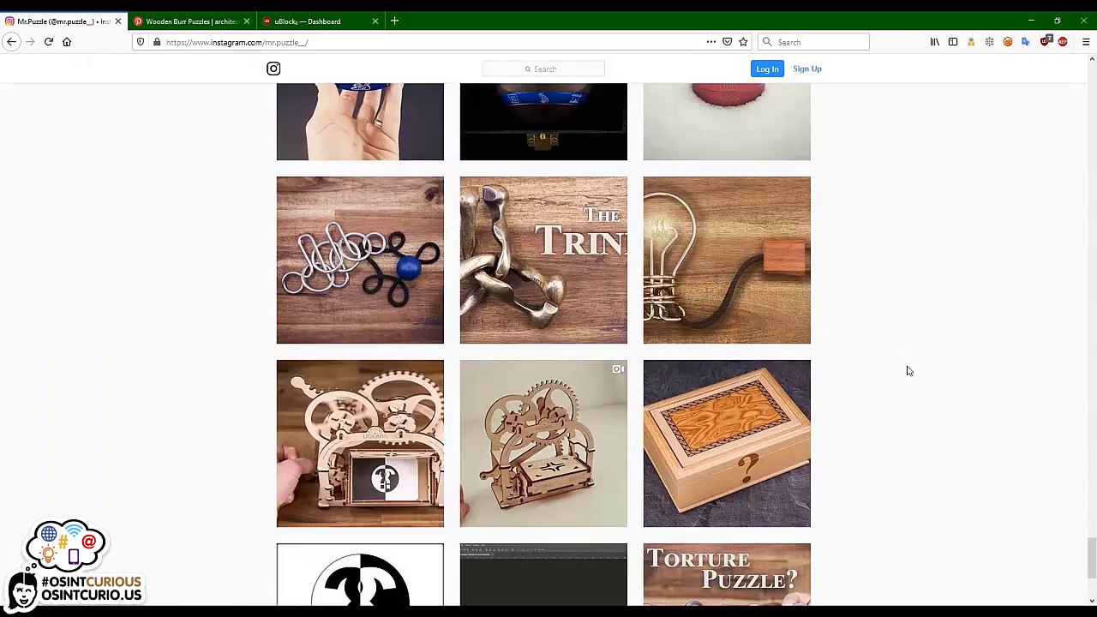
scroll(908, 372, down, 6)
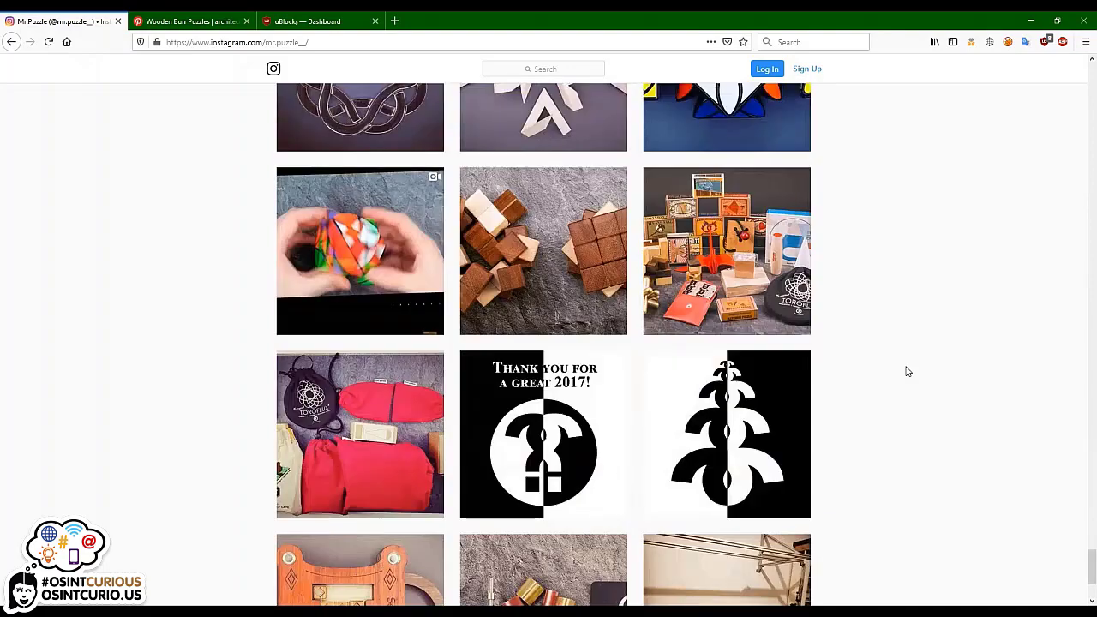
Return to the uBlock Origin dashboard and examine the class selector in the Instagram overlay rule.
click(327, 20)
drag(145, 189, 99, 190)
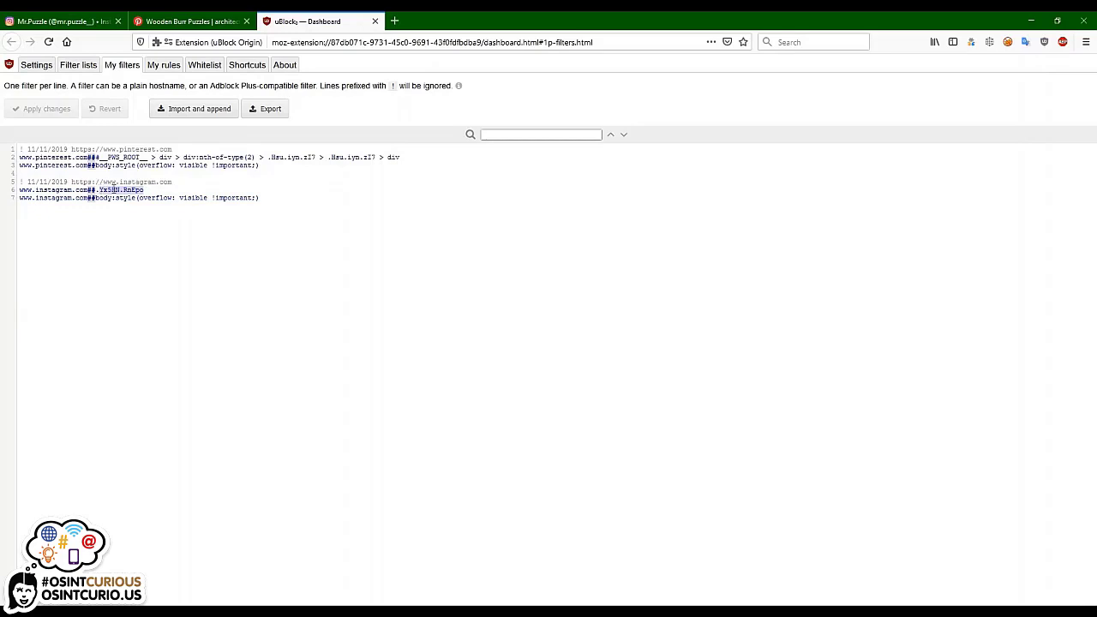
click(148, 189)
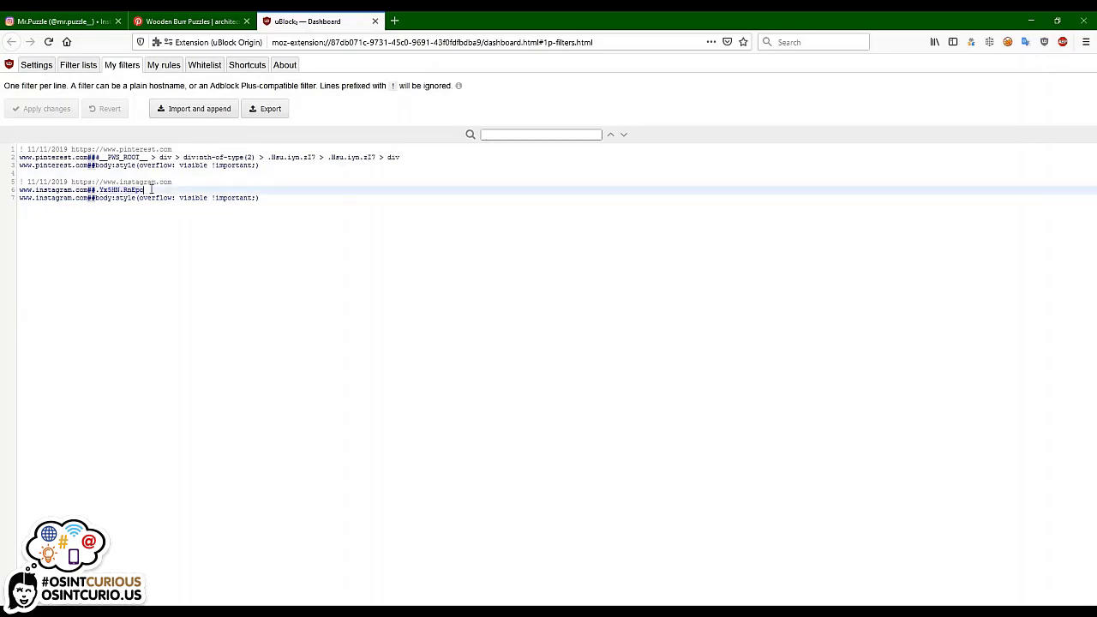